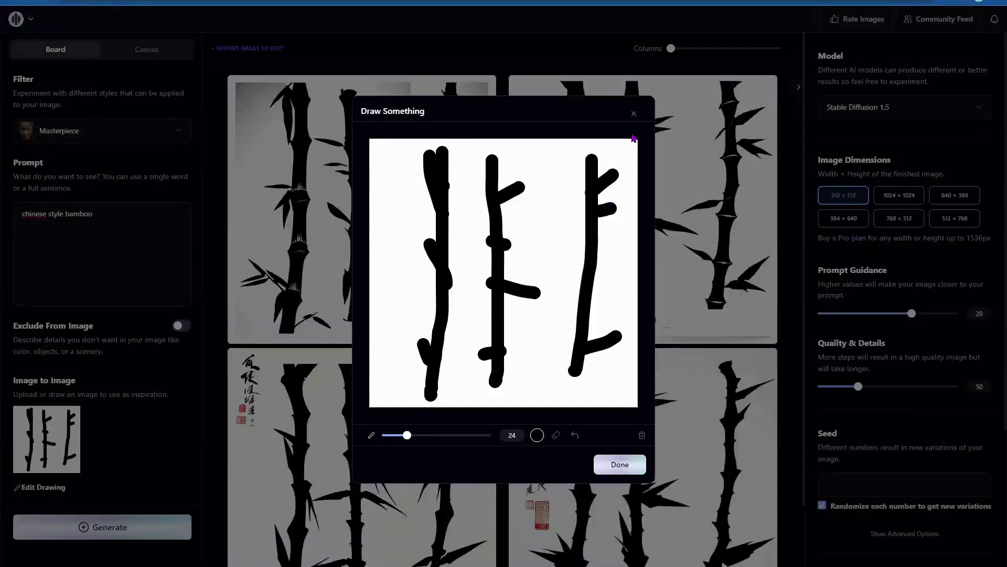
Close the bamboo sketch in Draw Something to start over.
click(634, 114)
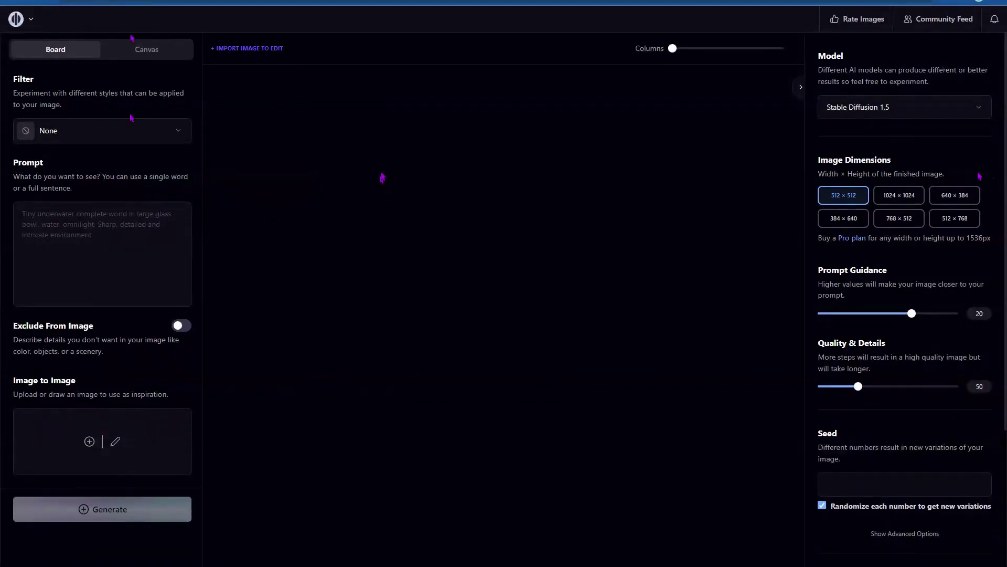
scroll(934, 315, down, 3)
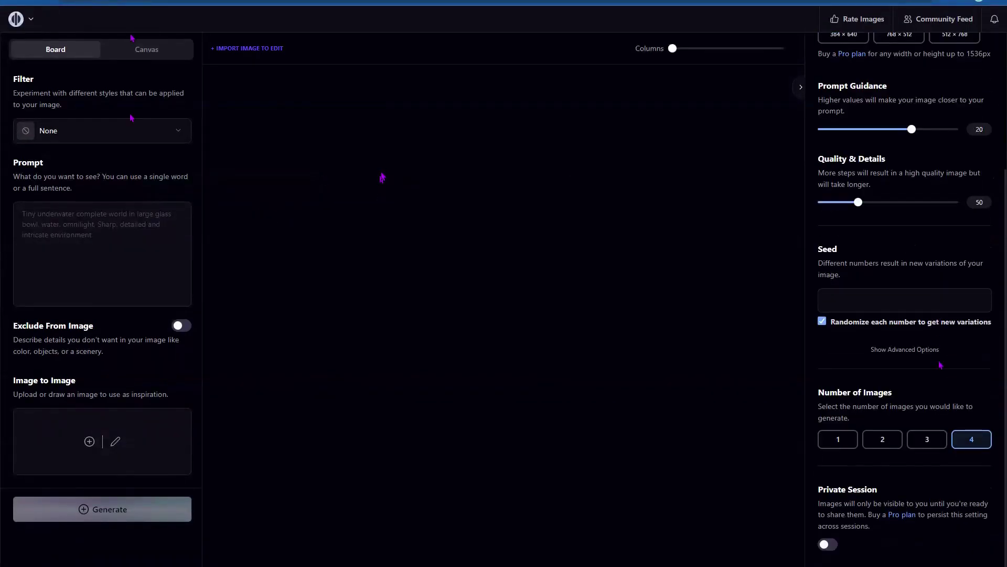
Start a new Image to Image sketch with a pure red (255,0,0) brush.
click(118, 443)
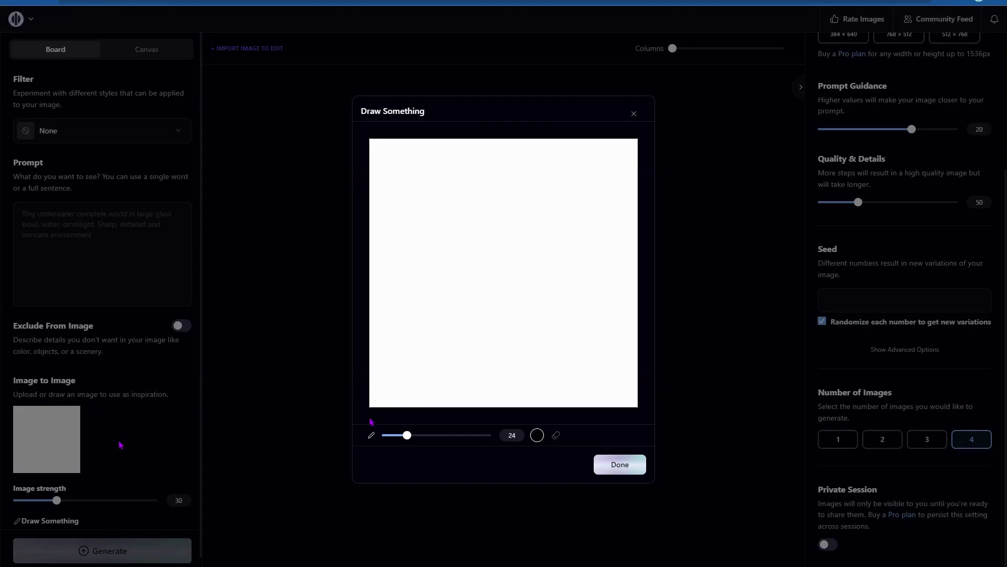
click(537, 435)
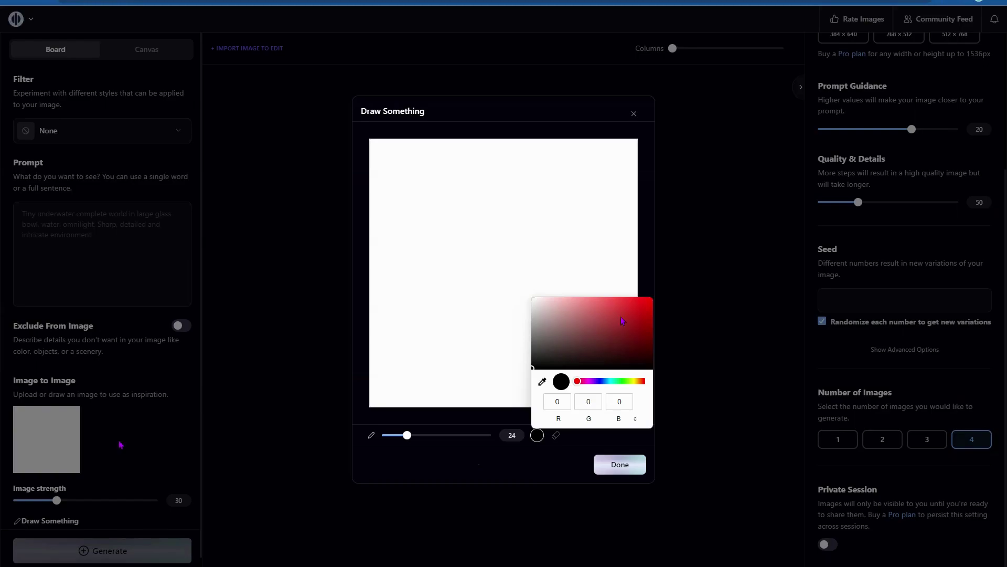
click(651, 298)
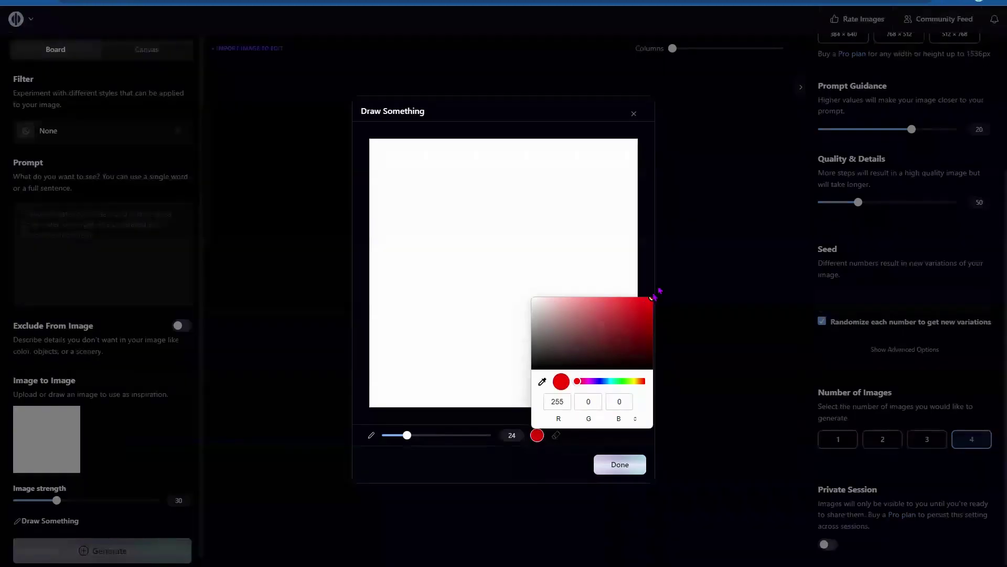
click(548, 463)
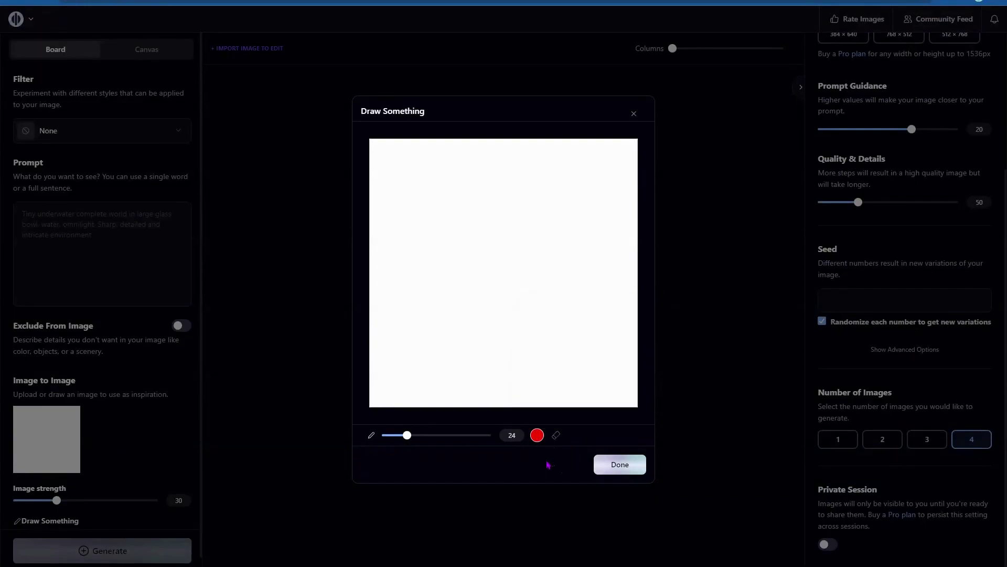
Set the brush size to 20 and draw the red flower outline with an inner loop.
mouse_move(411, 442)
mouse_down()
mouse_move(400, 442)
mouse_move(466, 441)
mouse_up()
click(570, 220)
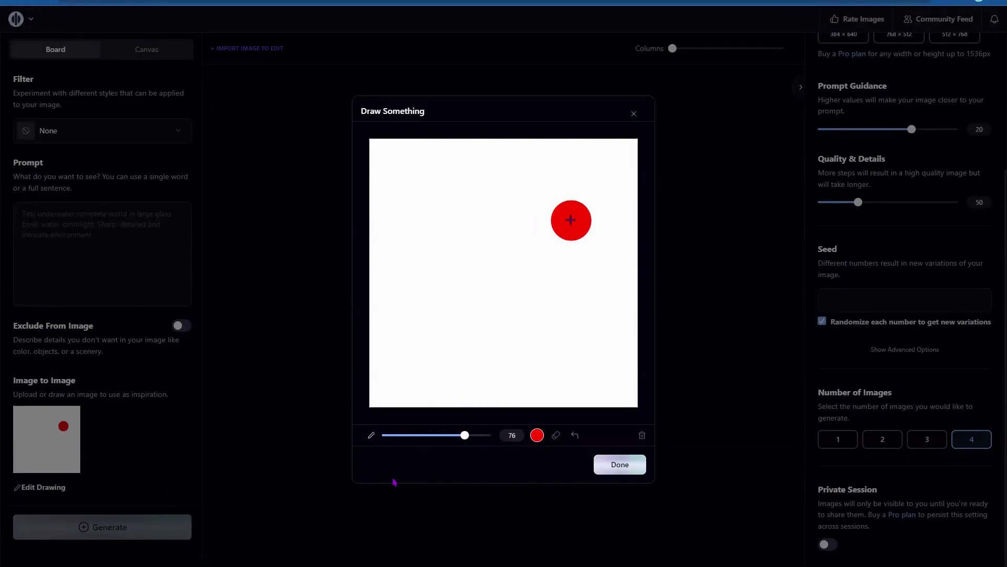
drag(467, 442, 404, 443)
click(574, 436)
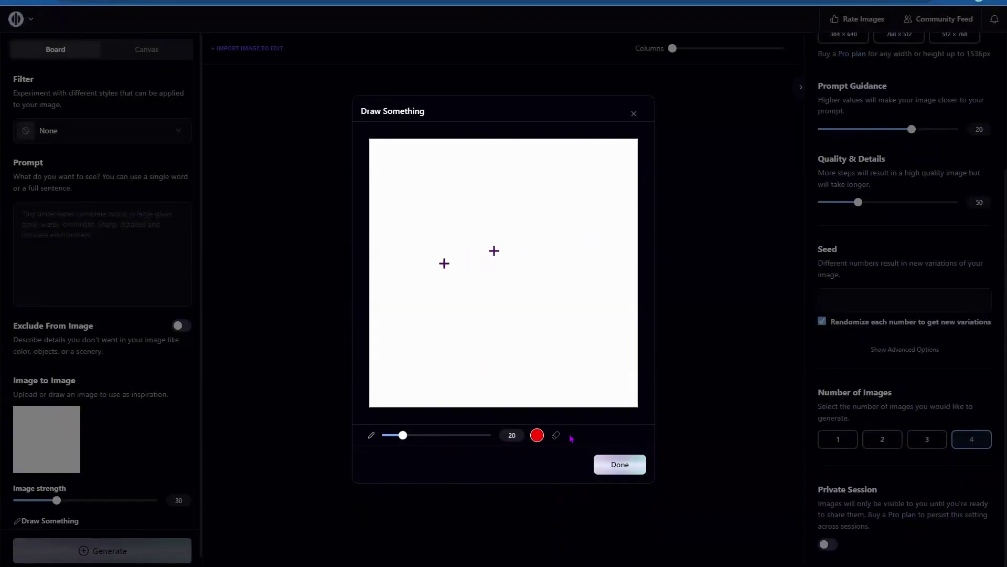
mouse_move(490, 261)
mouse_down()
mouse_move(515, 245)
mouse_move(501, 239)
mouse_move(486, 252)
mouse_move(468, 234)
mouse_move(448, 237)
mouse_move(468, 294)
mouse_move(489, 282)
mouse_move(512, 299)
mouse_move(522, 276)
mouse_move(564, 291)
mouse_move(557, 259)
mouse_move(570, 253)
mouse_move(558, 220)
mouse_move(540, 221)
mouse_move(511, 195)
mouse_move(496, 208)
mouse_move(478, 202)
mouse_move(463, 208)
mouse_move(464, 238)
mouse_up()
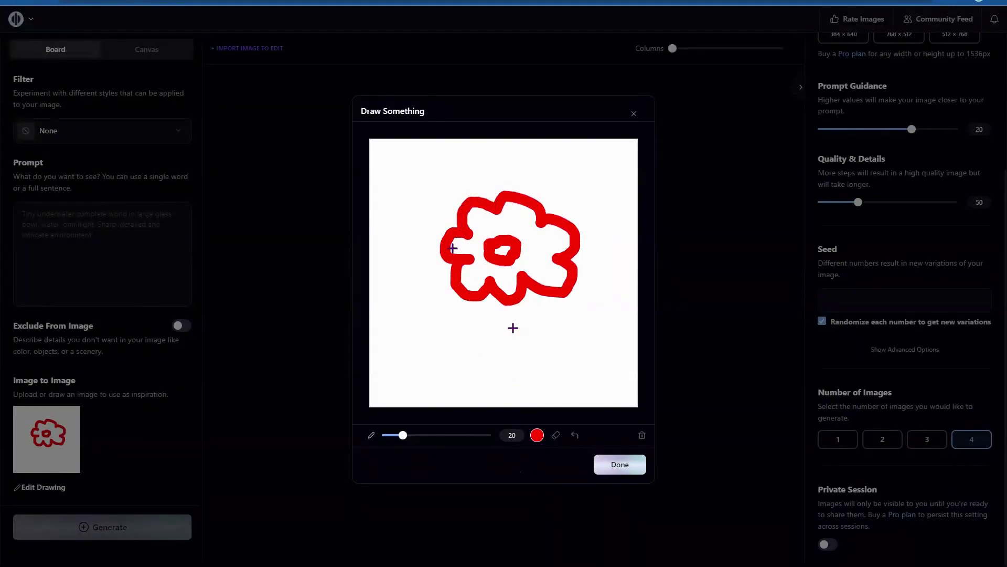
click(619, 464)
Generate four flower images from the sketch with the prompt 'red flower'.
click(126, 234)
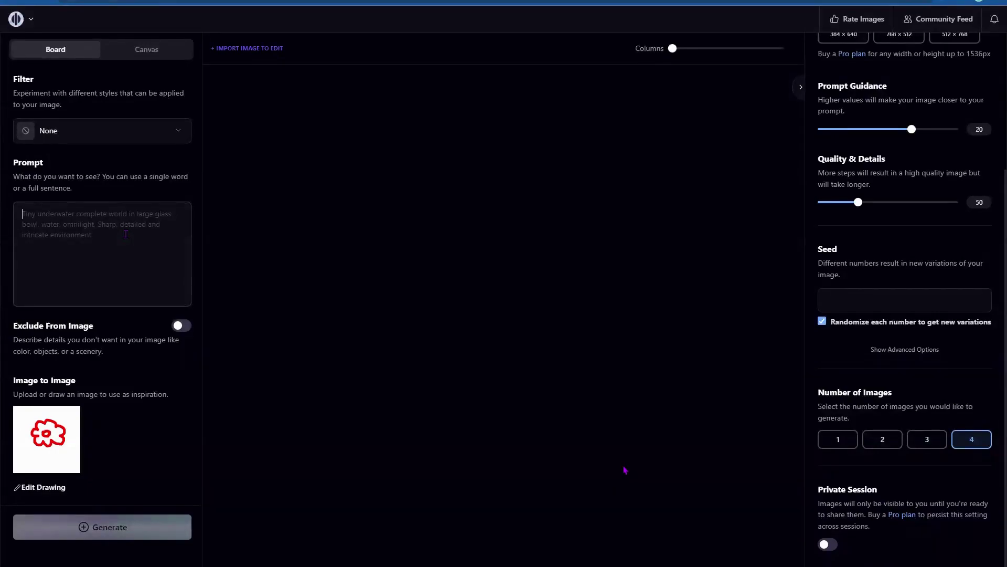
text(red flower)
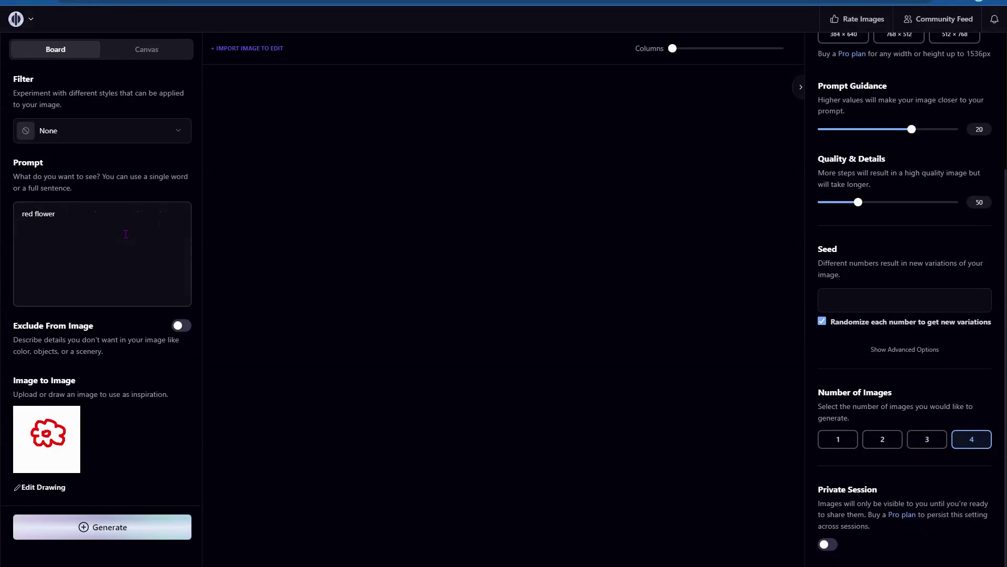
click(127, 531)
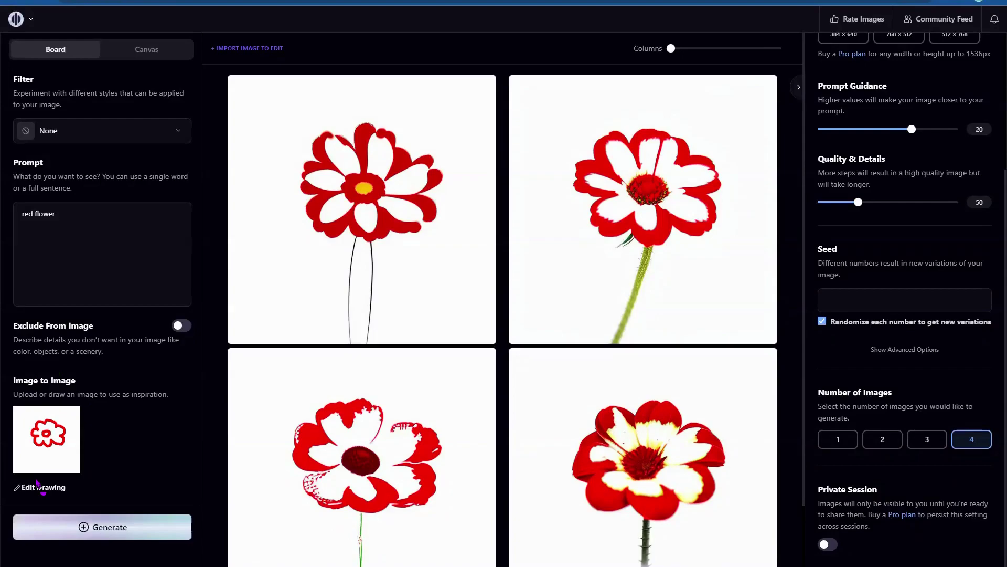
click(83, 217)
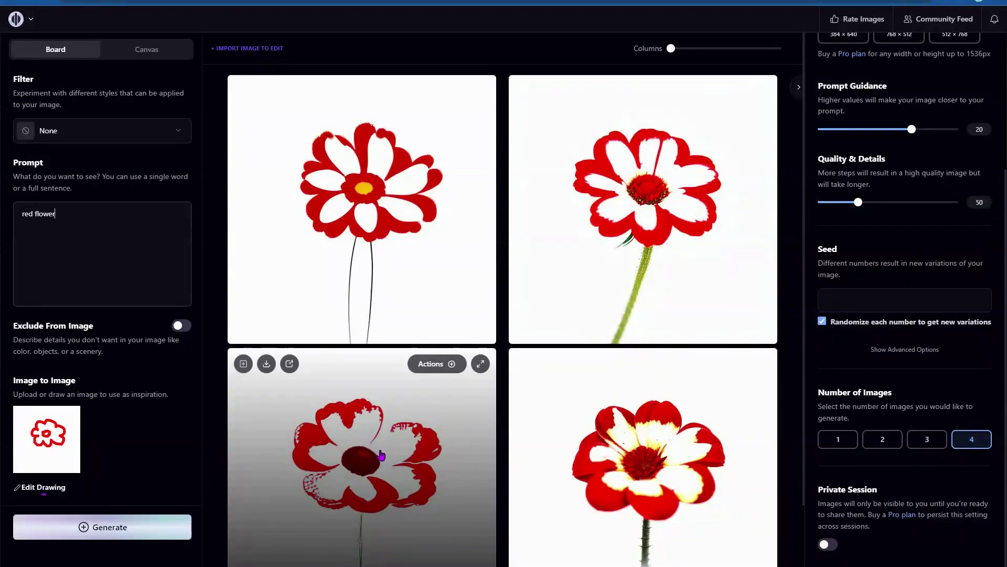
Draw a magenta (255/15/203) size-13 ring around the flower centre in the sketch.
click(41, 487)
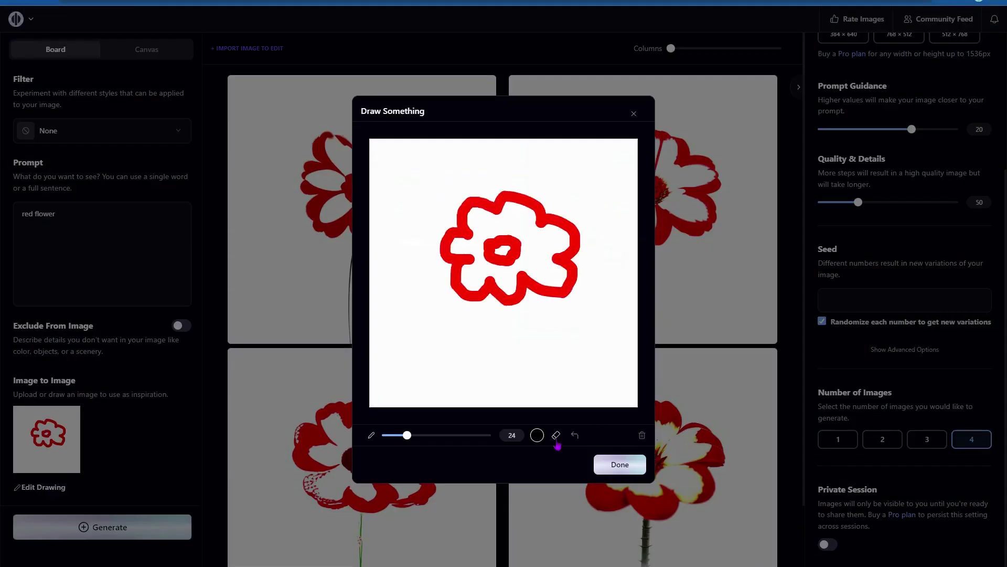
click(537, 436)
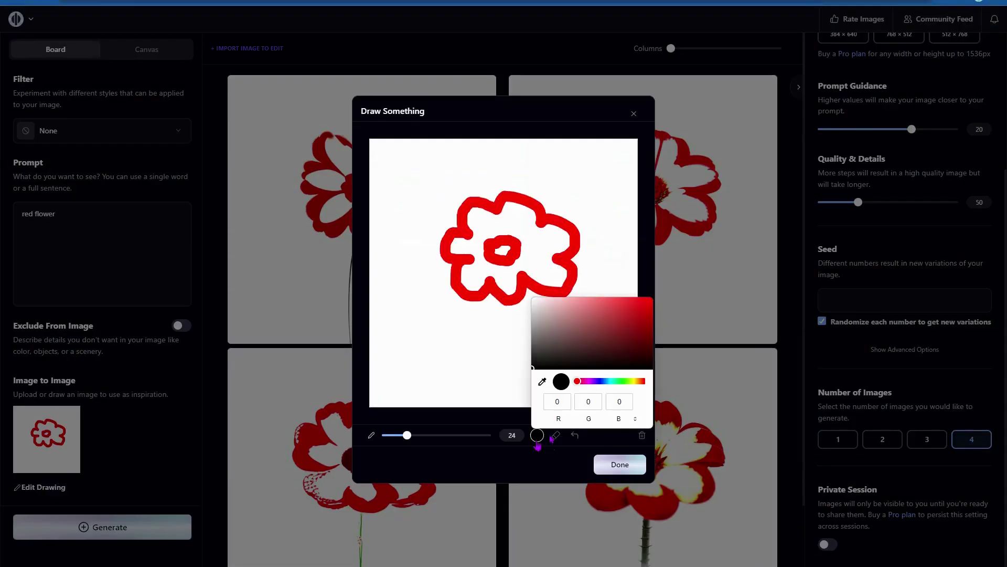
click(586, 381)
drag(632, 310, 645, 297)
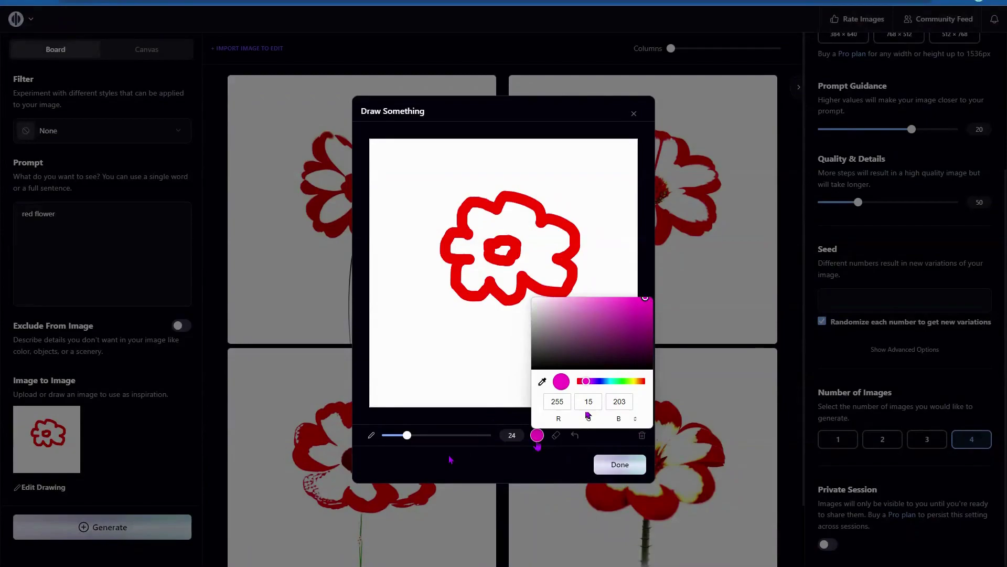
click(537, 438)
drag(407, 435, 395, 437)
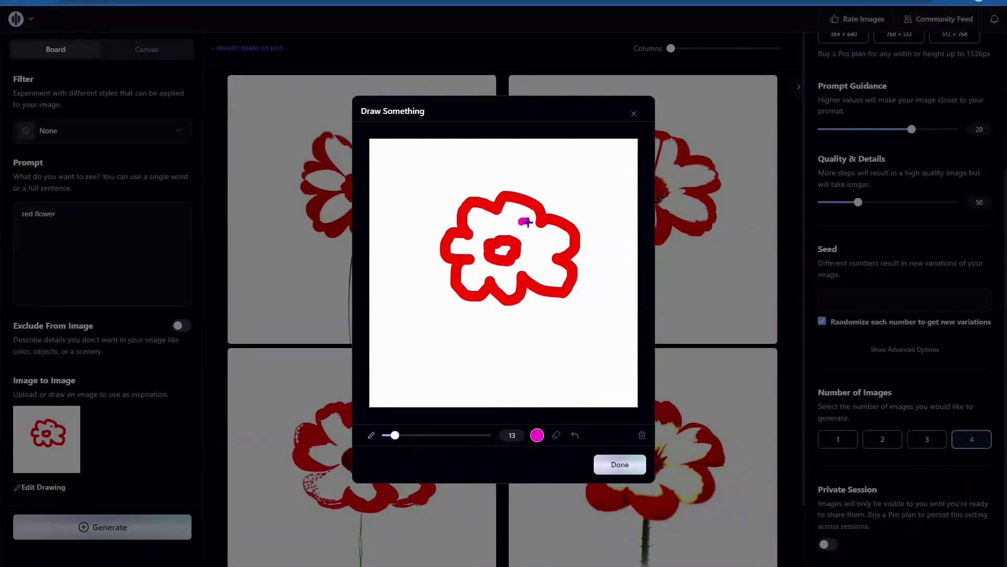
mouse_move(526, 222)
mouse_down()
mouse_move(538, 253)
mouse_move(506, 276)
mouse_move(470, 249)
mouse_move(506, 218)
mouse_move(514, 228)
mouse_move(496, 250)
mouse_move(520, 242)
mouse_move(497, 252)
mouse_up()
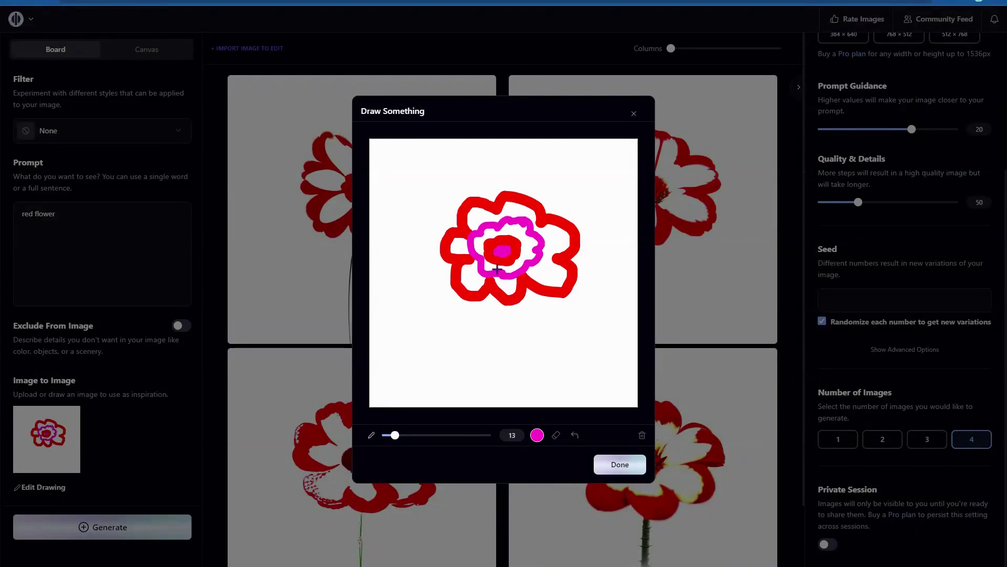
click(620, 465)
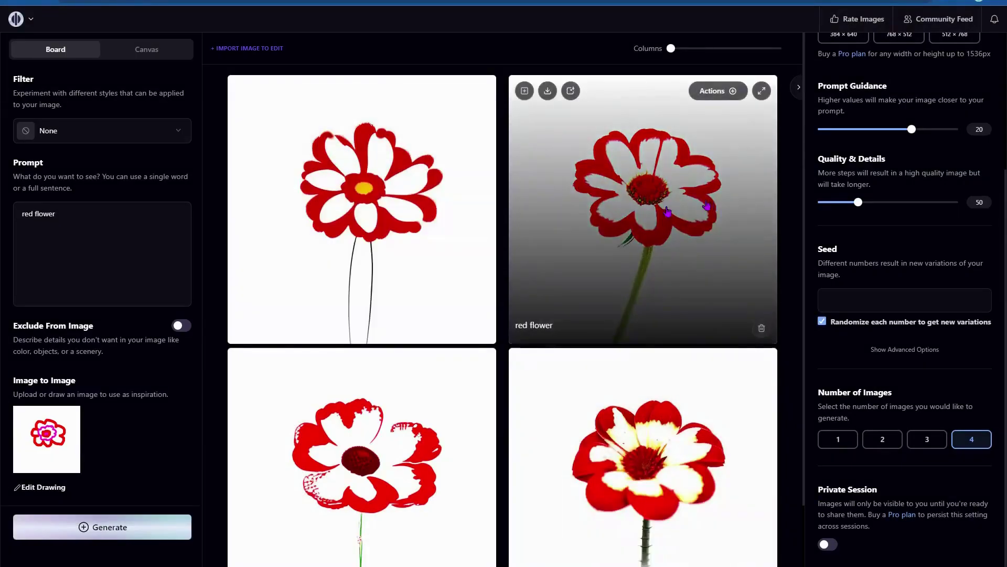
Extend the prompt to 'red flower, blooming, natural stem' and generate four new images.
click(81, 211)
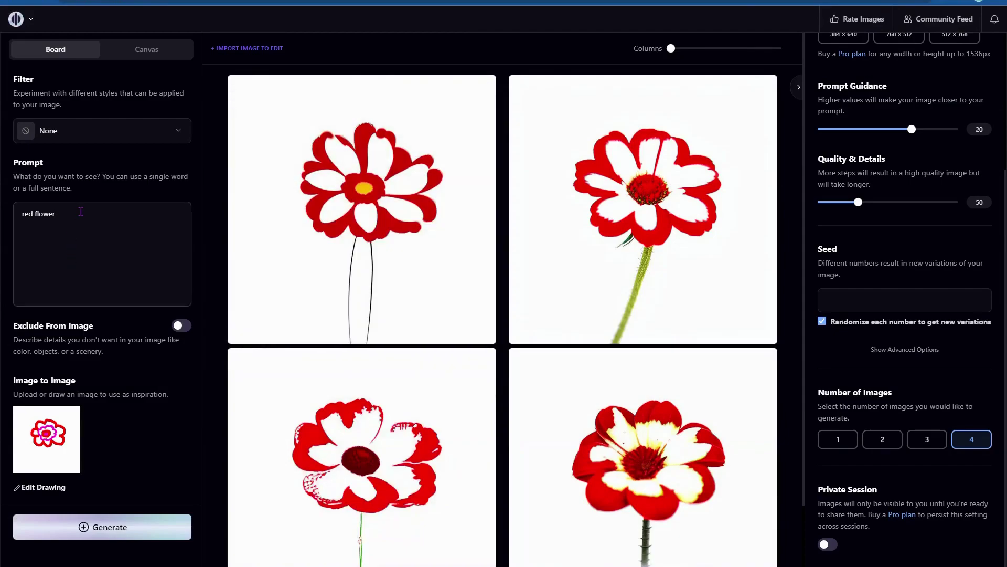
text(, blooming, na)
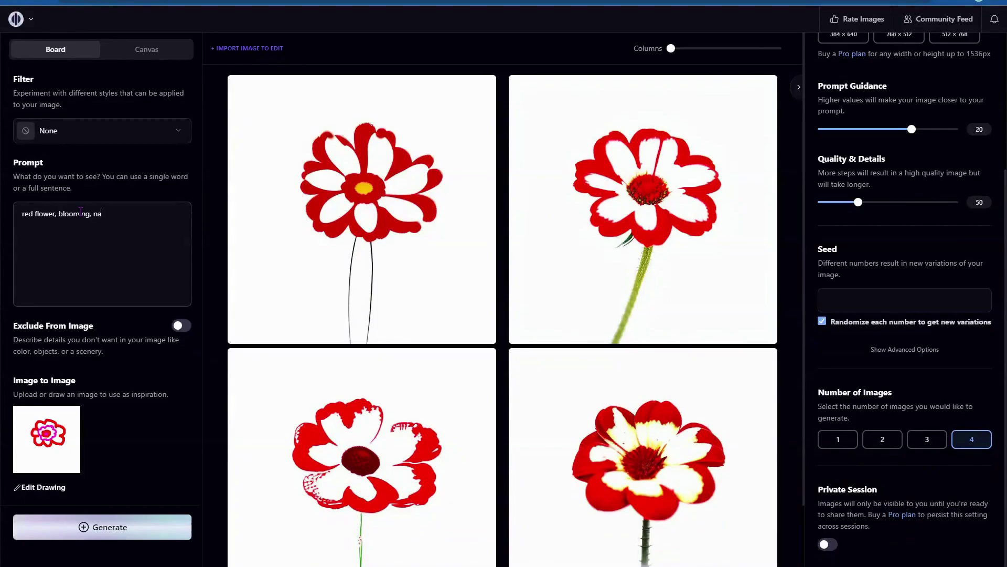
text(tural stem)
click(109, 530)
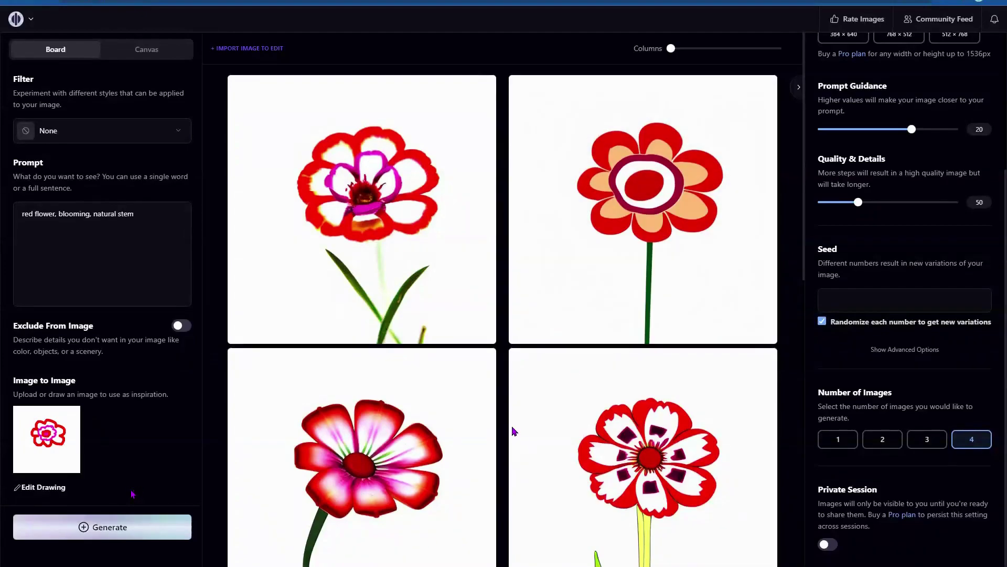
scroll(362, 430, down, 3)
scroll(376, 431, up, 3)
scroll(420, 441, down, 3)
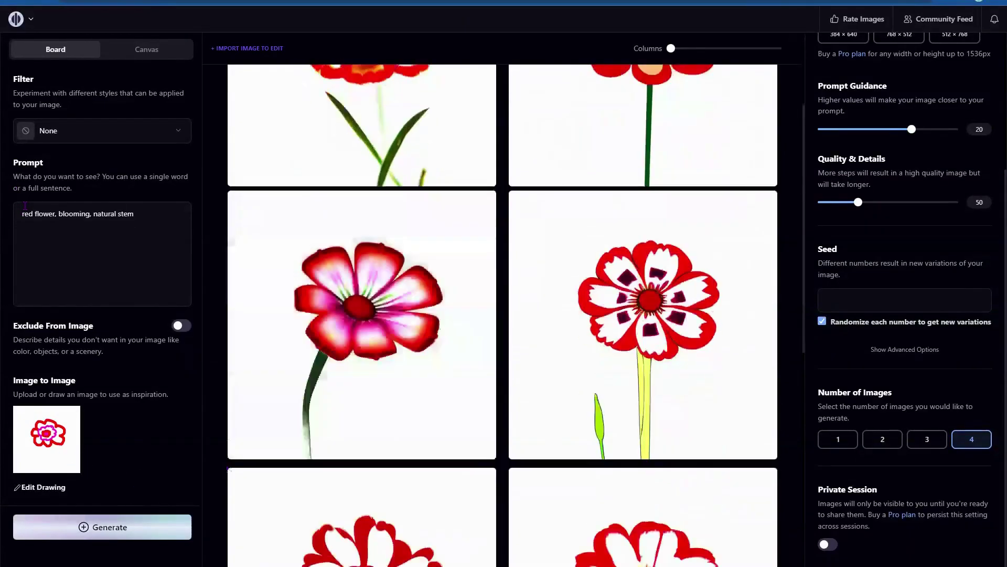
Append ', oil painting, photorealistic, bloom' to the prompt and review the four painted results.
click(46, 493)
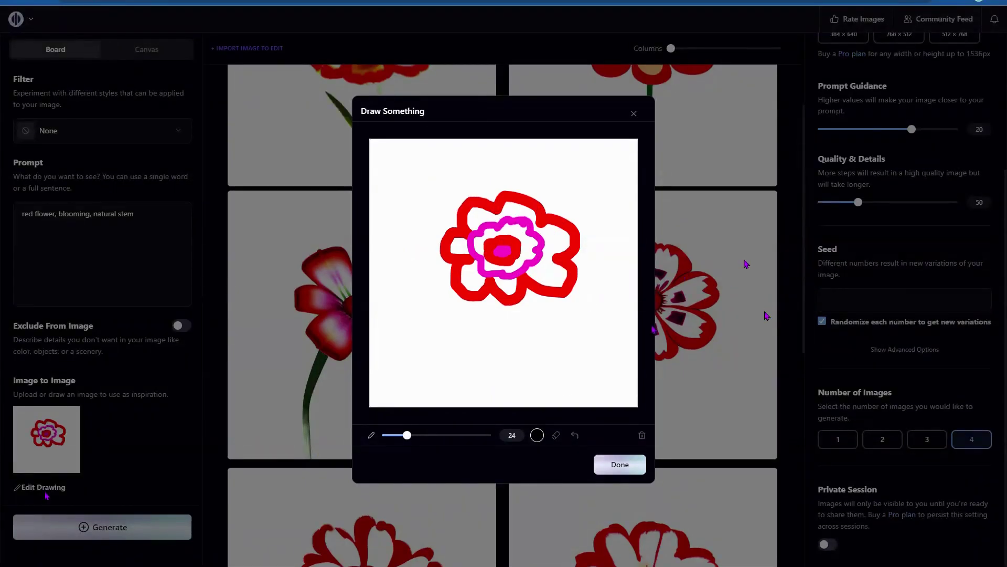
click(644, 113)
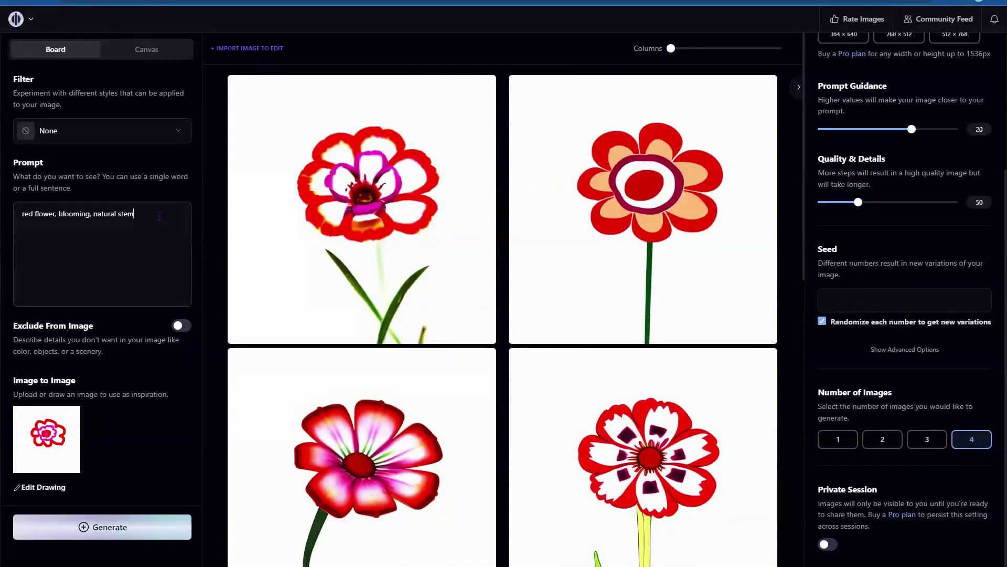
click(160, 216)
text(, oil painting, photorealistic, blooming)
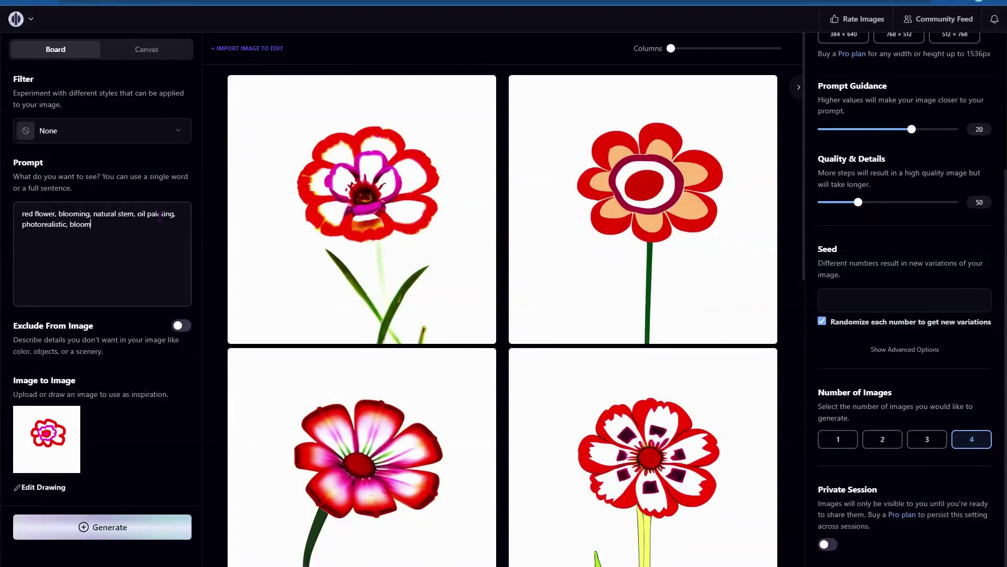
click(129, 533)
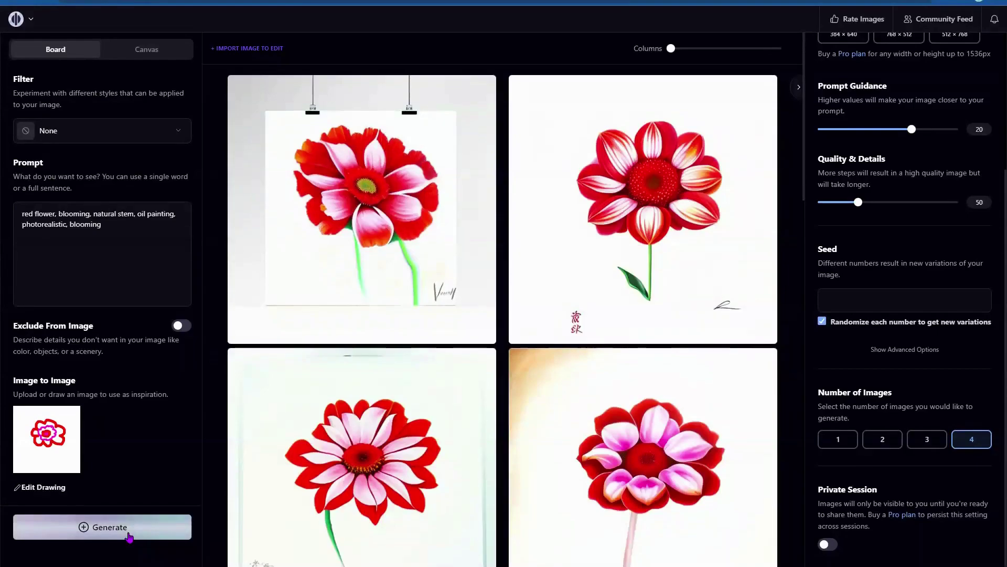
scroll(746, 349, down, 2)
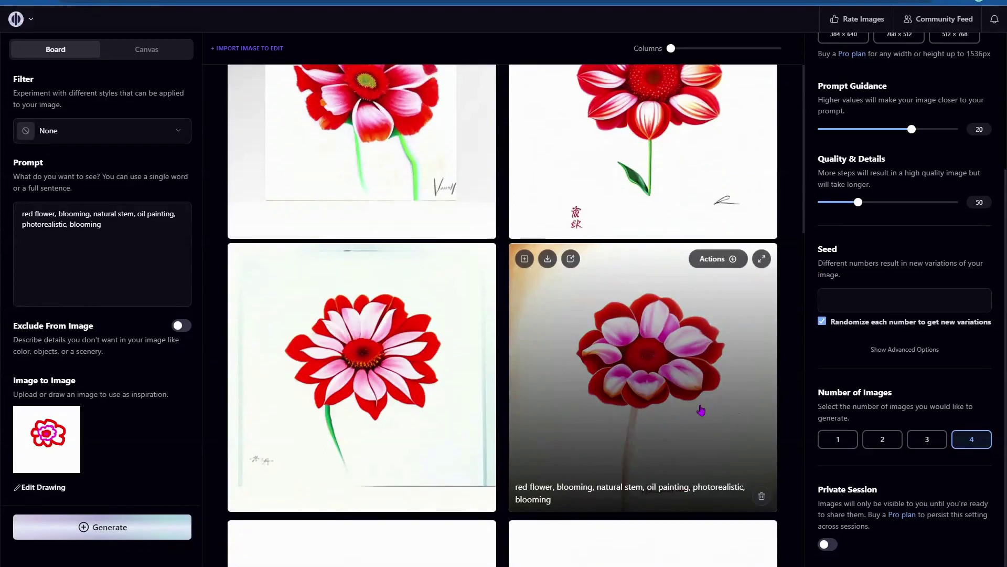
scroll(698, 415, up, 2)
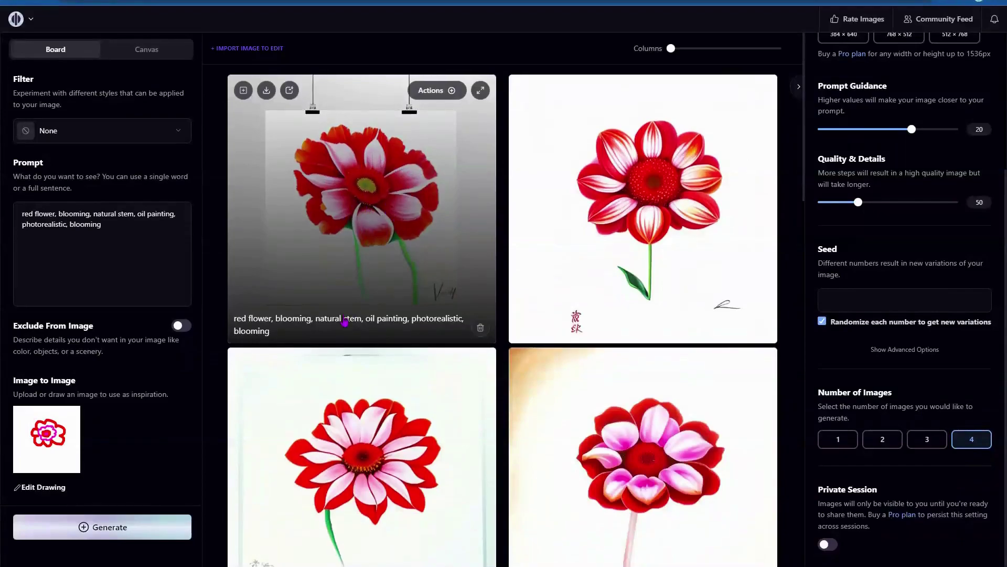
scroll(397, 217, down, 4)
scroll(762, 357, up, 2)
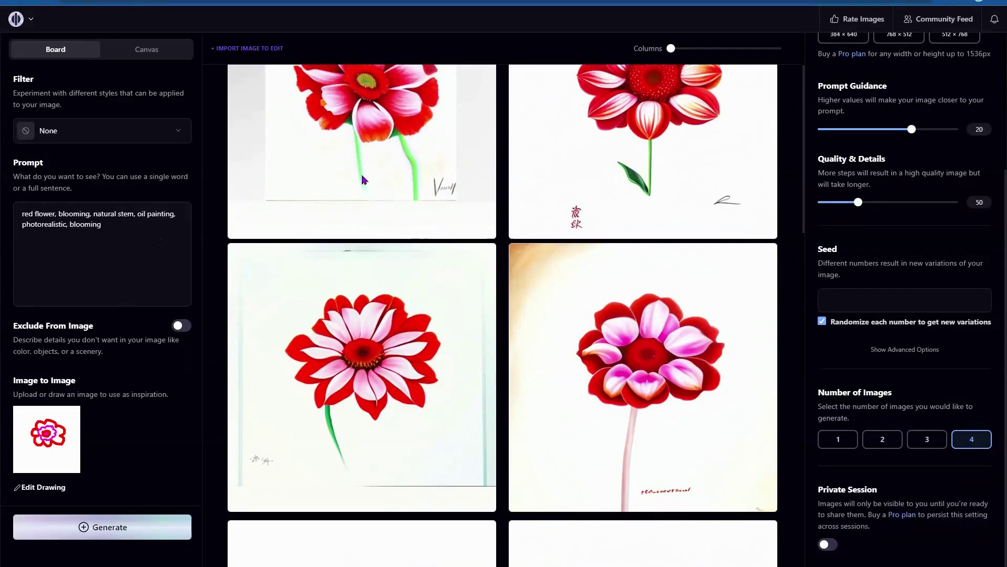
scroll(737, 332, up, 2)
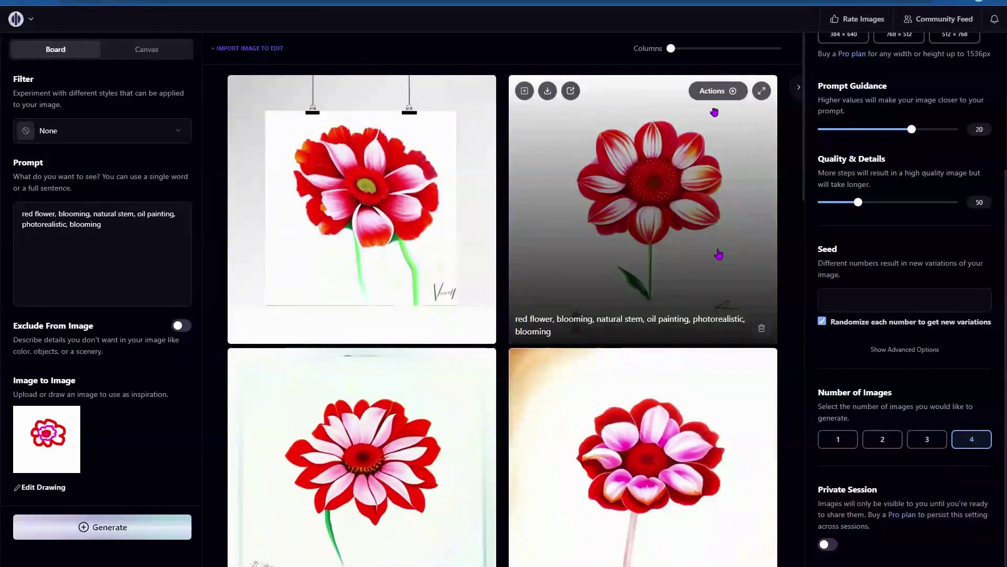
scroll(718, 254, down, 4)
scroll(681, 315, up, 4)
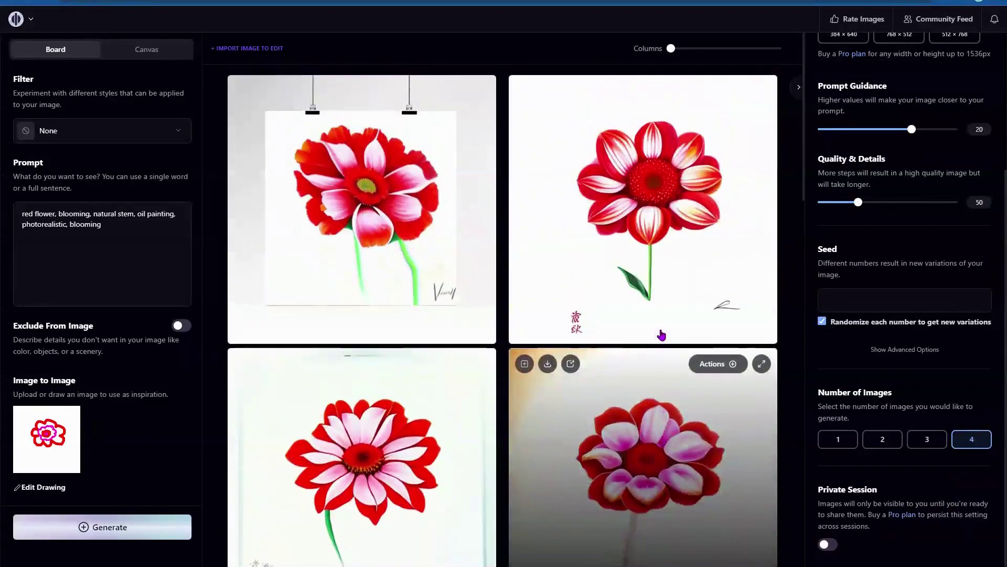
Use the top-right flower as the image-to-image source at image strength 38.
click(726, 93)
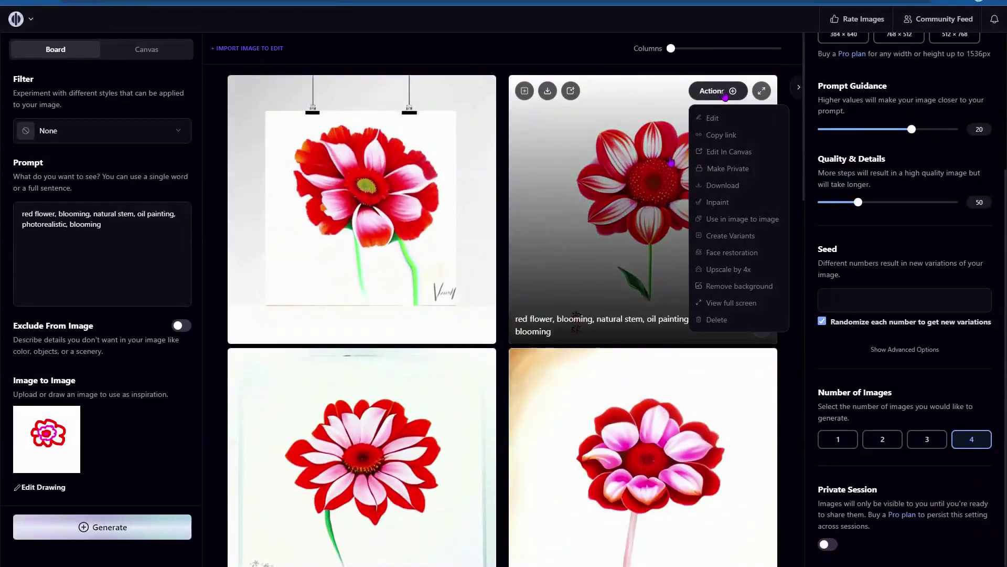
click(724, 219)
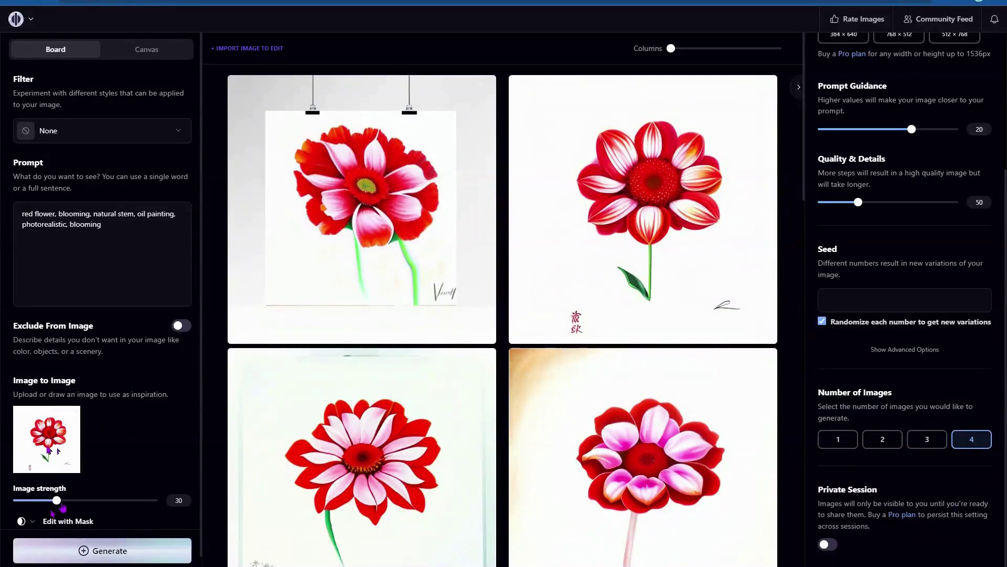
mouse_move(56, 500)
mouse_down()
mouse_move(96, 501)
mouse_move(58, 504)
mouse_move(86, 501)
mouse_move(68, 501)
mouse_up()
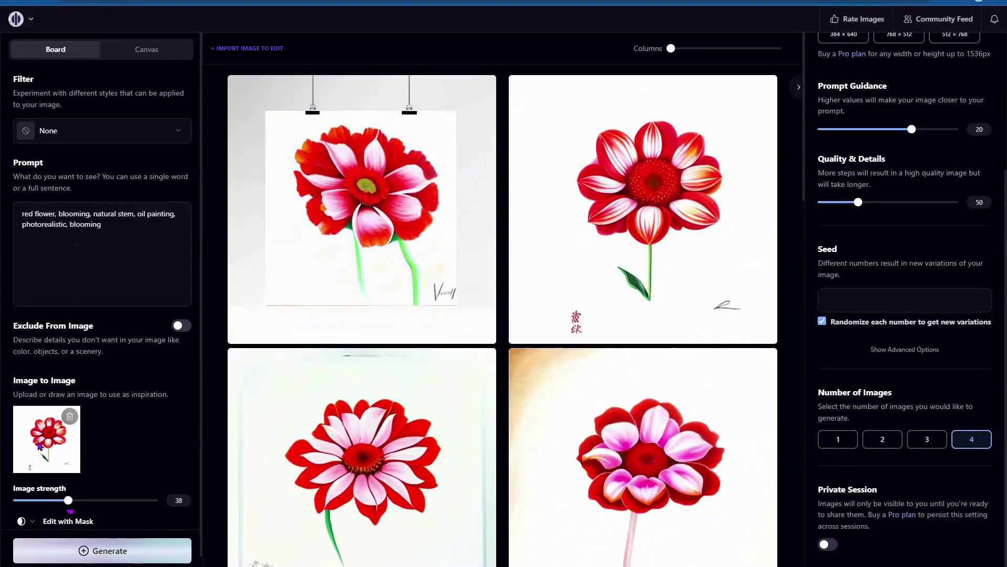
click(138, 230)
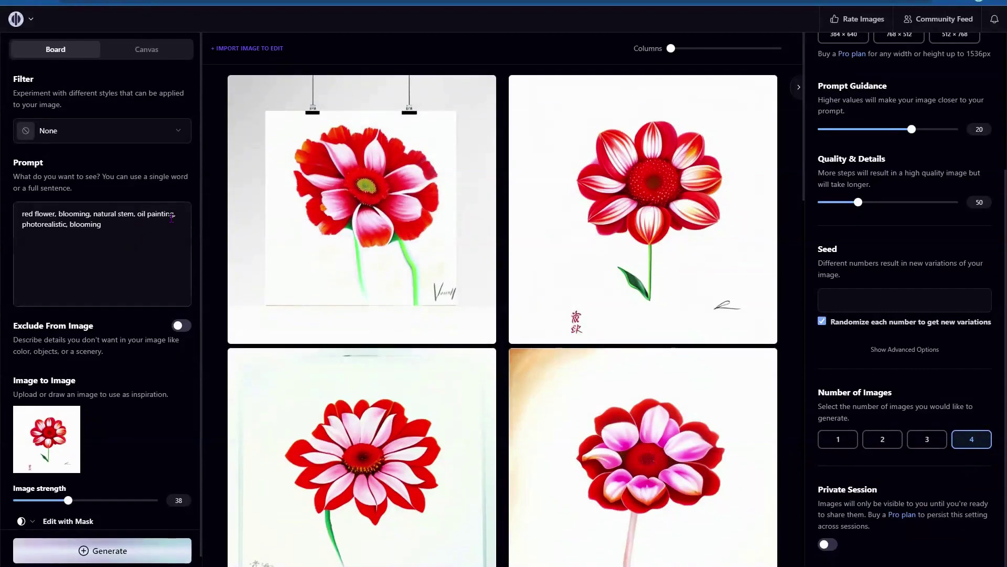
Generate four new red-and-white flower images from the chosen flower at strength 38.
click(114, 559)
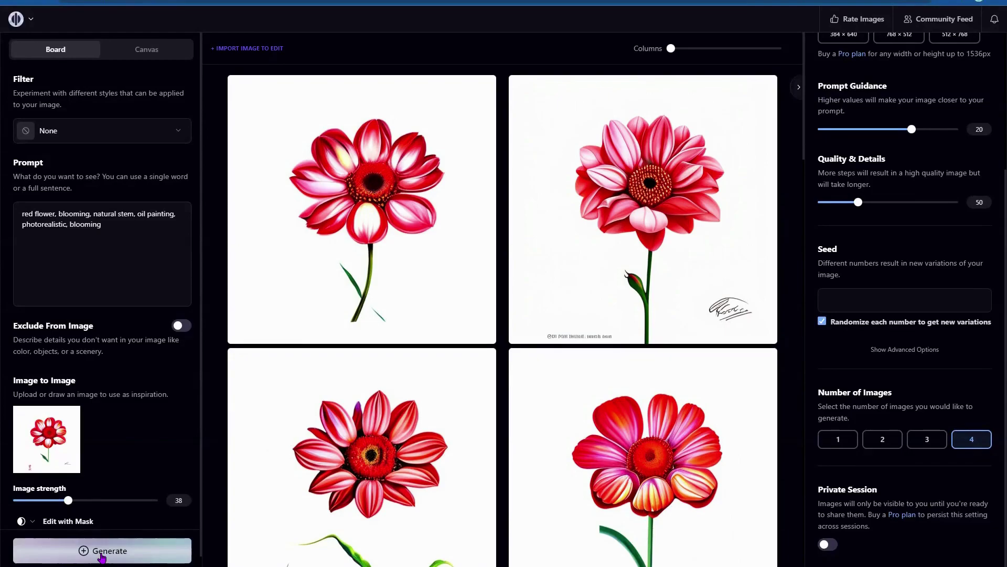
mouse_move(427, 274)
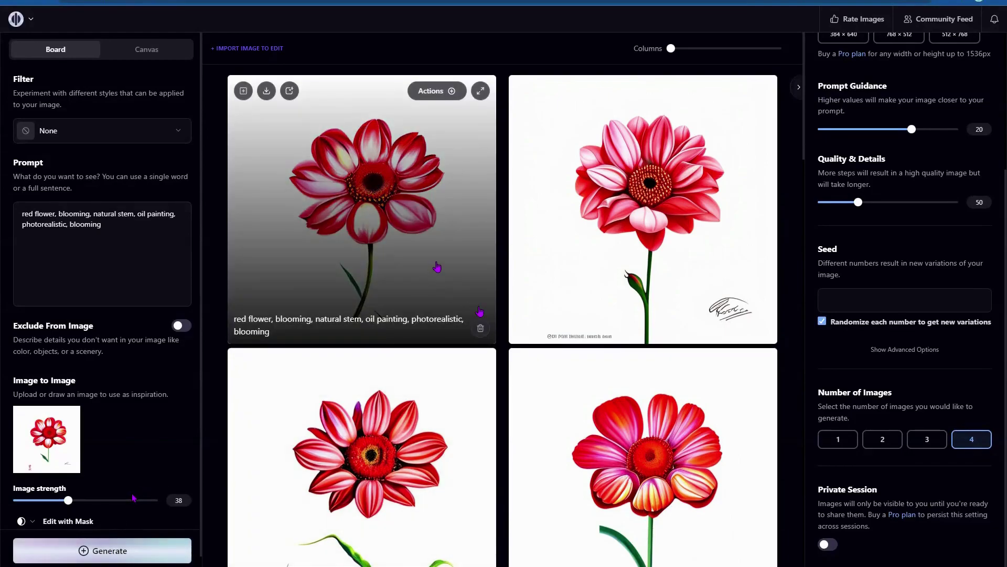
scroll(437, 267, down, 3)
mouse_move(563, 334)
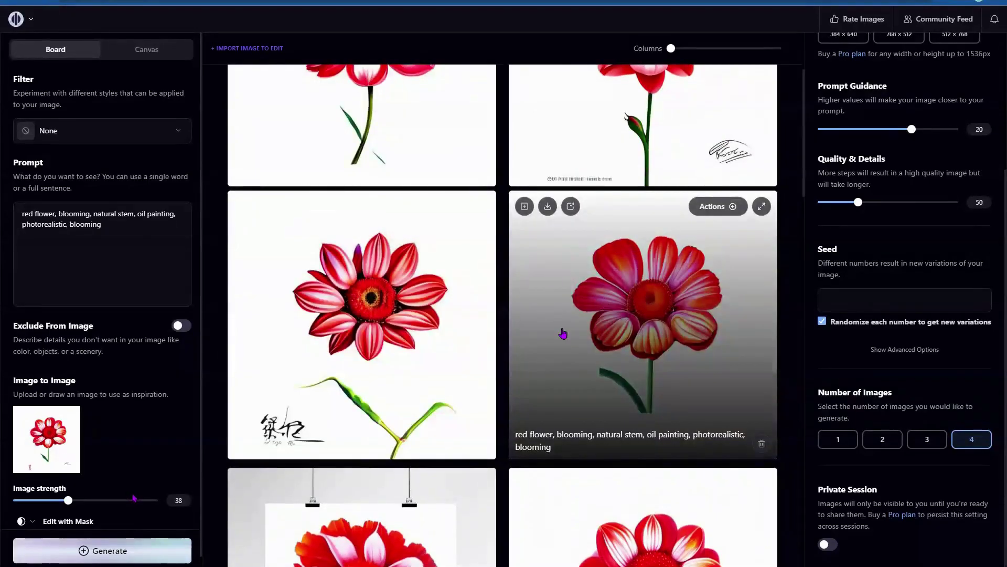
mouse_move(376, 422)
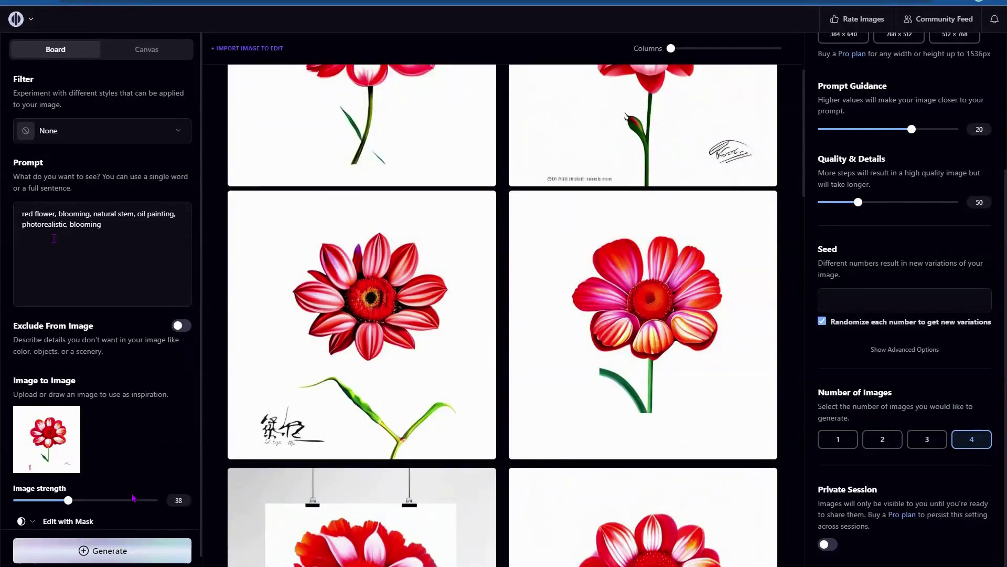
click(116, 220)
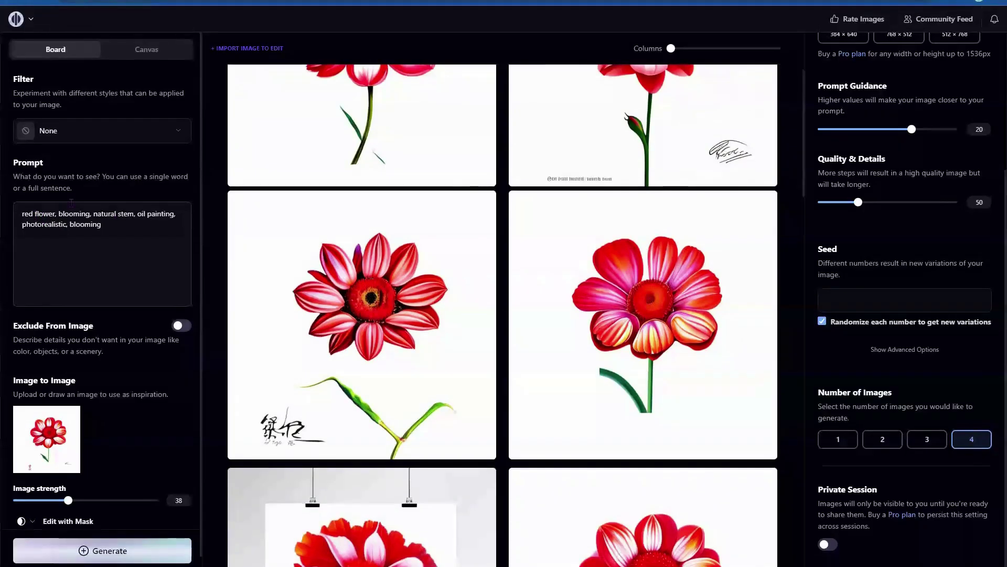
Change the prompt to 'red and pink flower' and generate new images.
text(and pink)
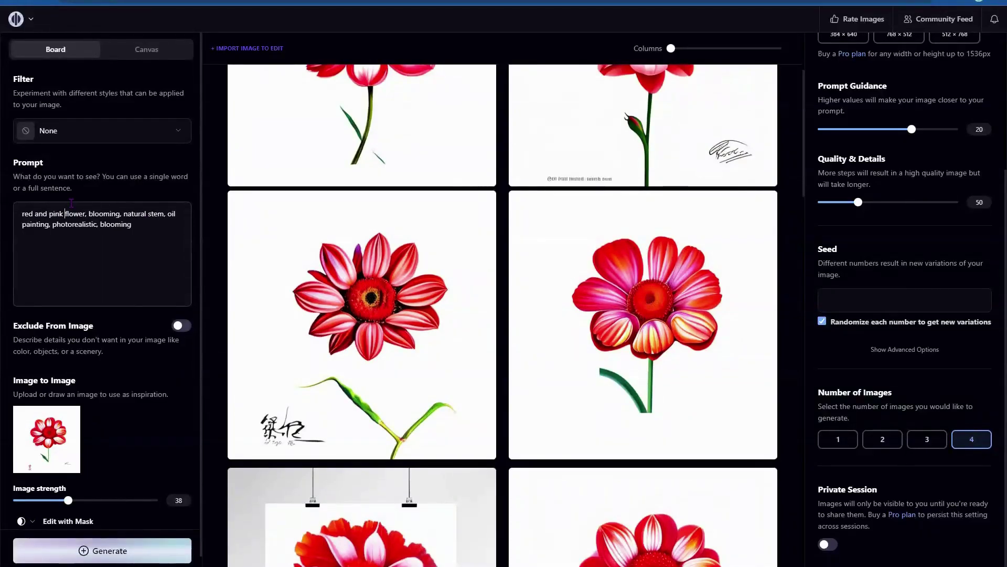
click(157, 224)
click(115, 555)
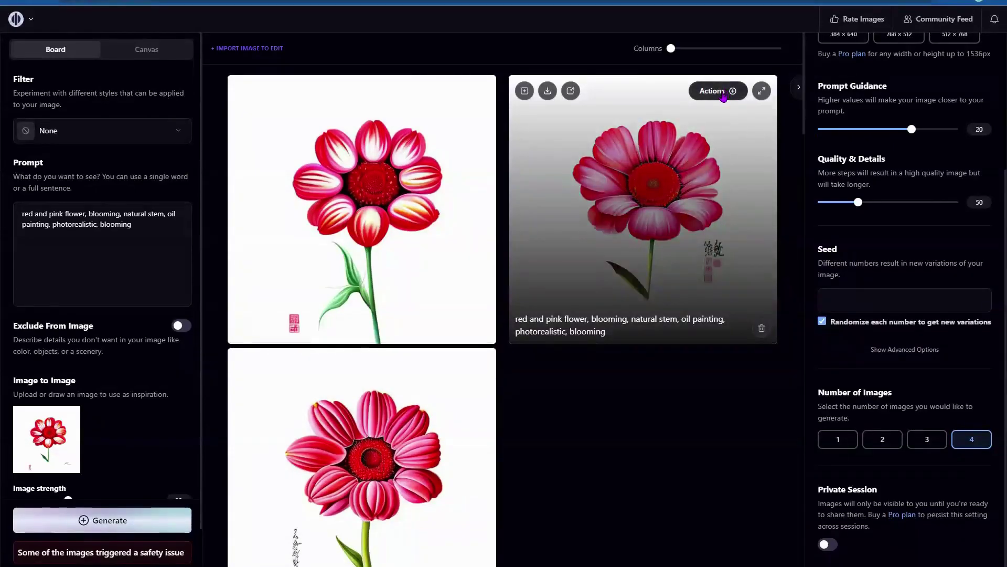
Create variants of the top-right pink flower image.
click(724, 95)
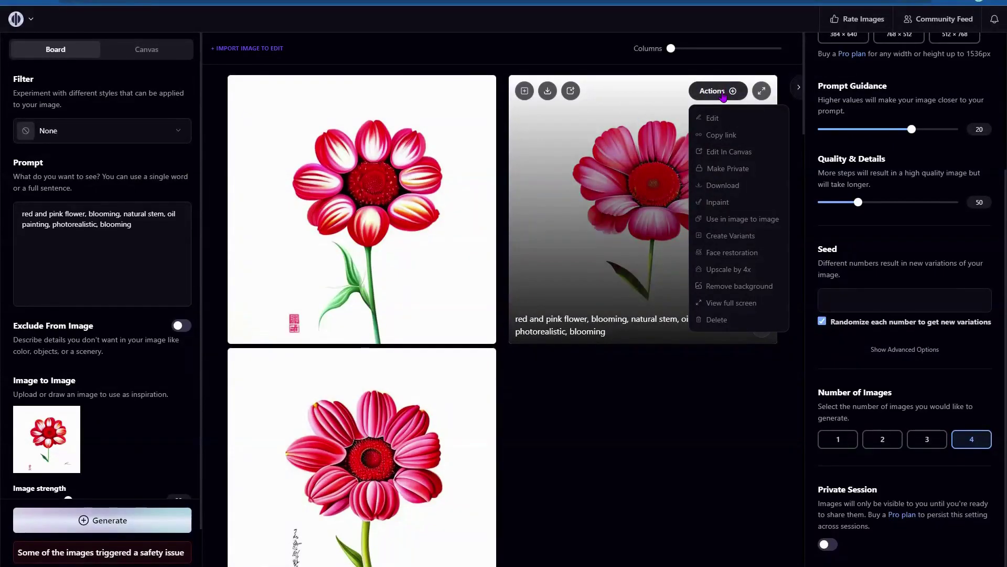
click(721, 236)
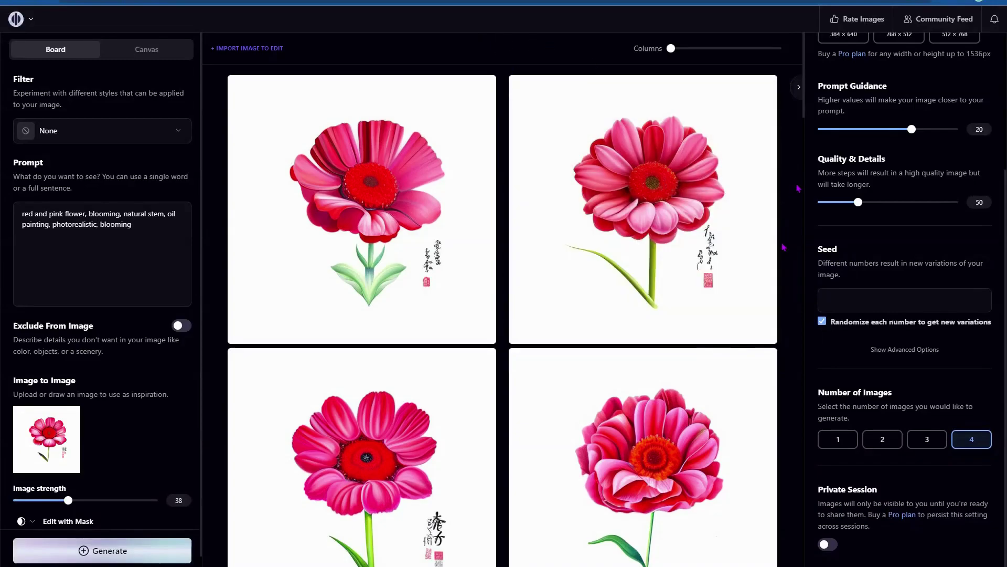
Send the top-right red-and-pink flower to image-to-image from its Actions menu.
scroll(798, 187, down, 4)
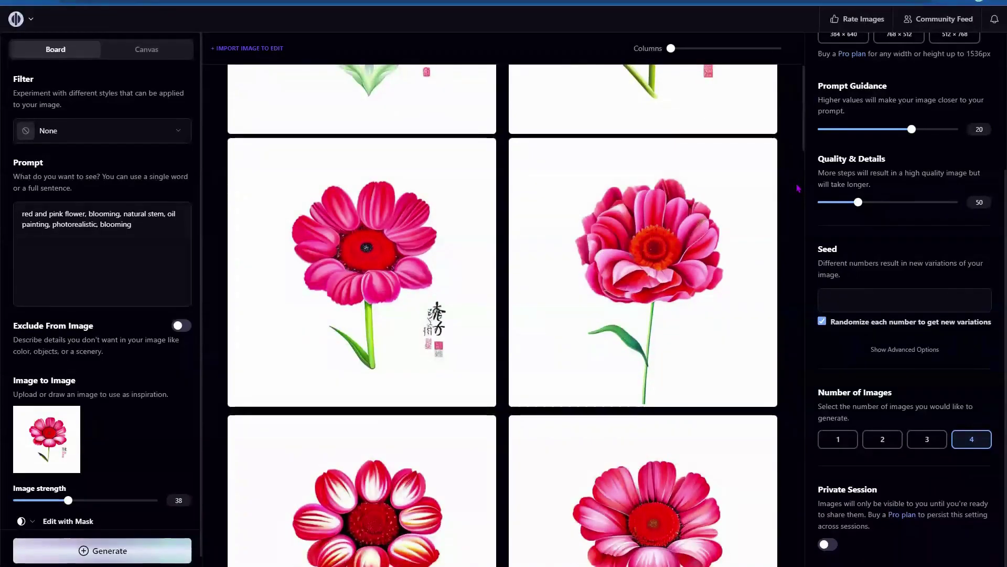
click(151, 226)
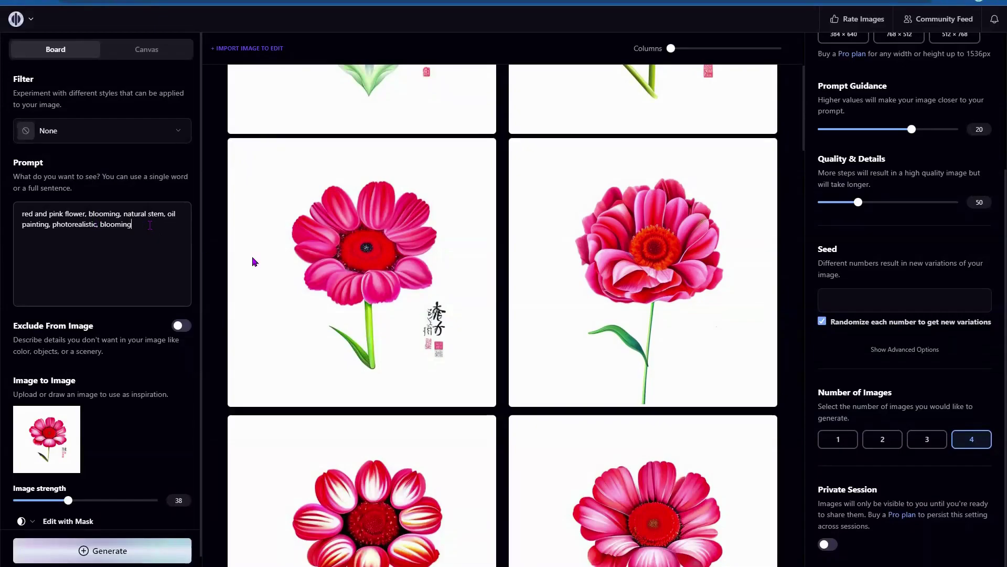
scroll(734, 417, up, 2)
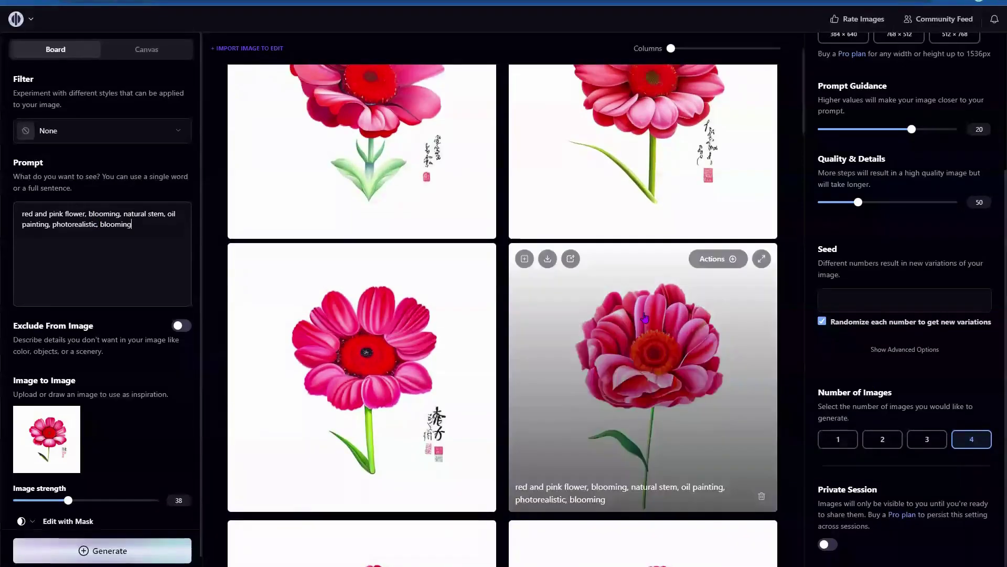
scroll(686, 236, up, 2)
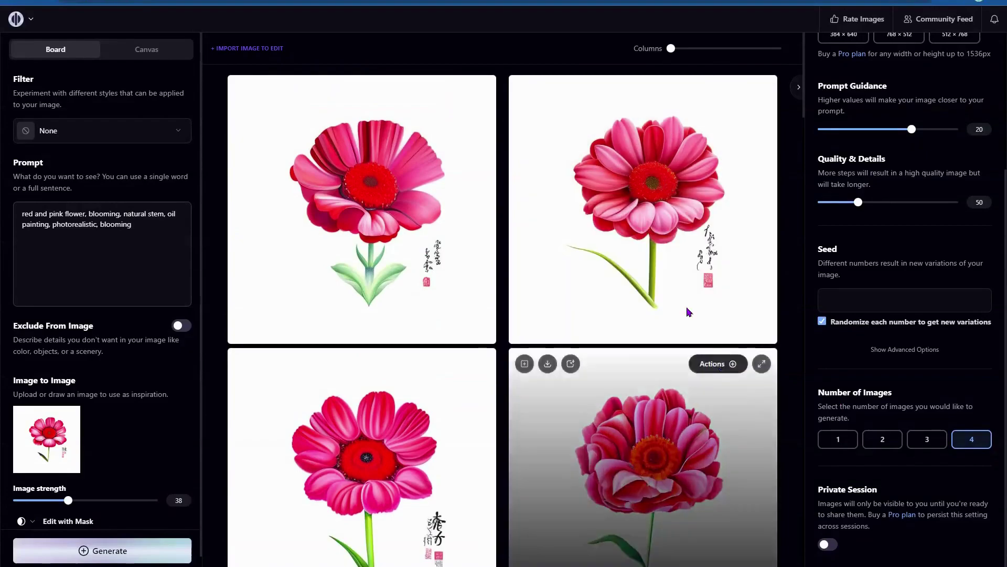
click(723, 94)
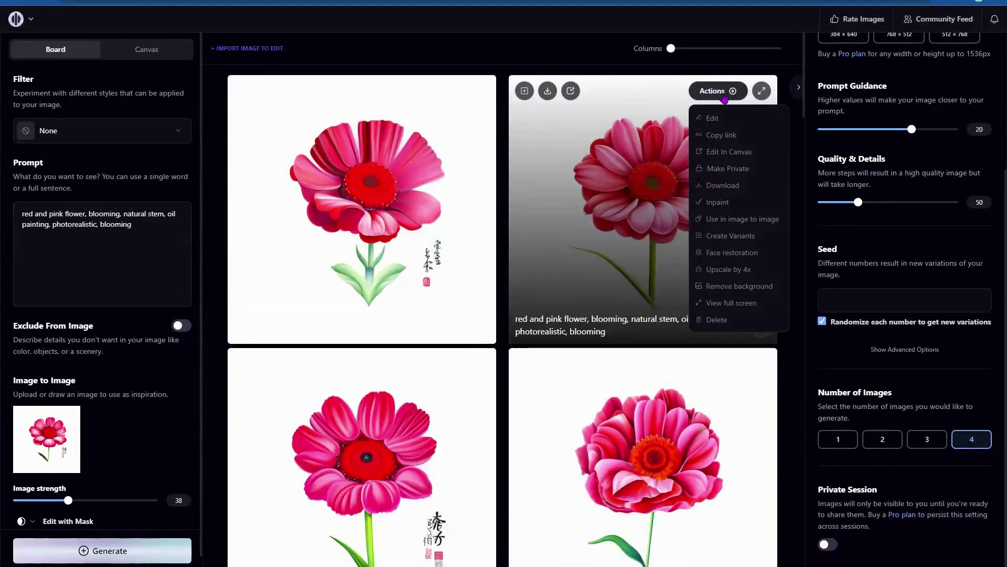
click(722, 135)
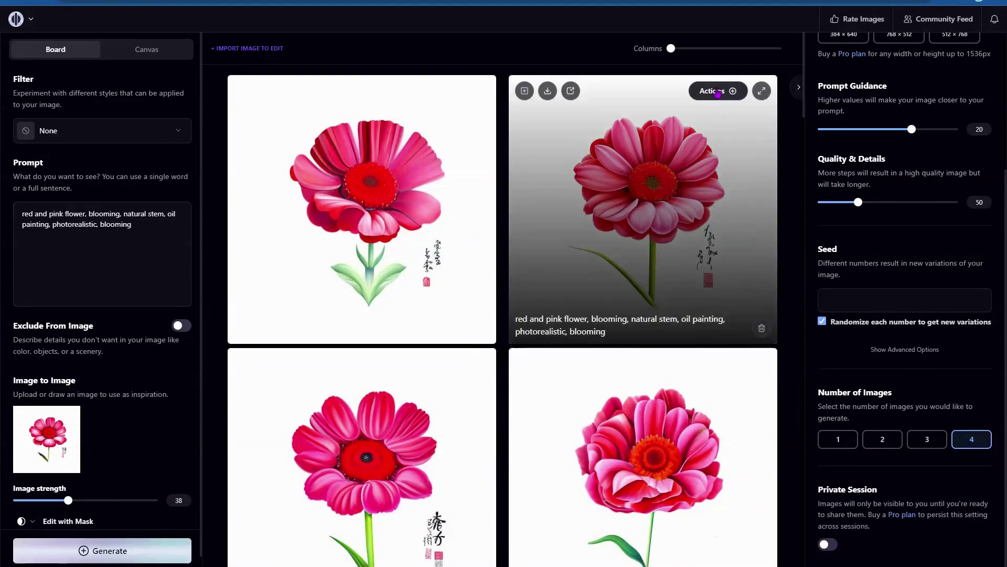
click(717, 94)
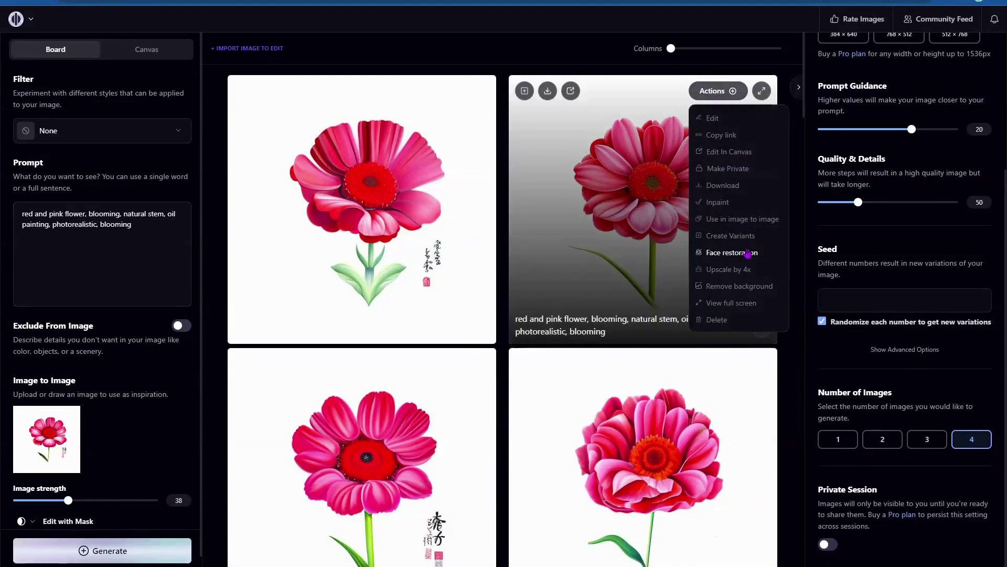
click(739, 219)
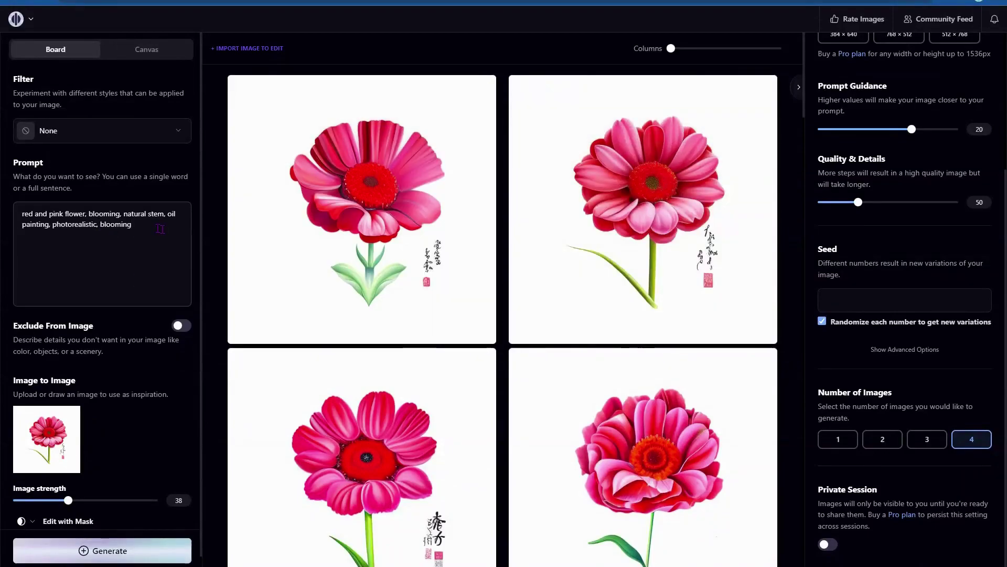
Extend the prompt to end with 'blooming on a field of flowers' and generate new images.
click(141, 231)
key(BackSpace)
text(g on a field of flowers)
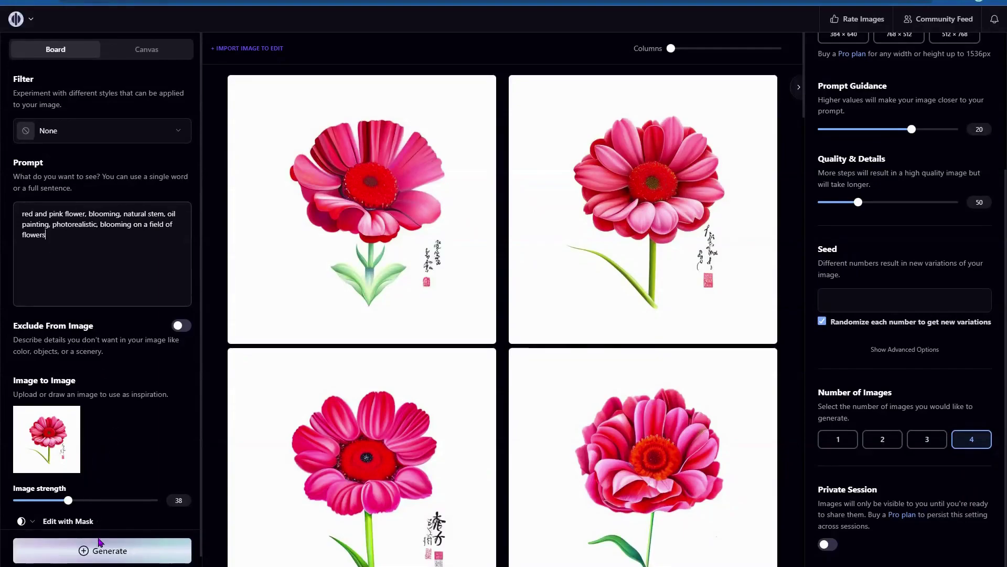
click(99, 546)
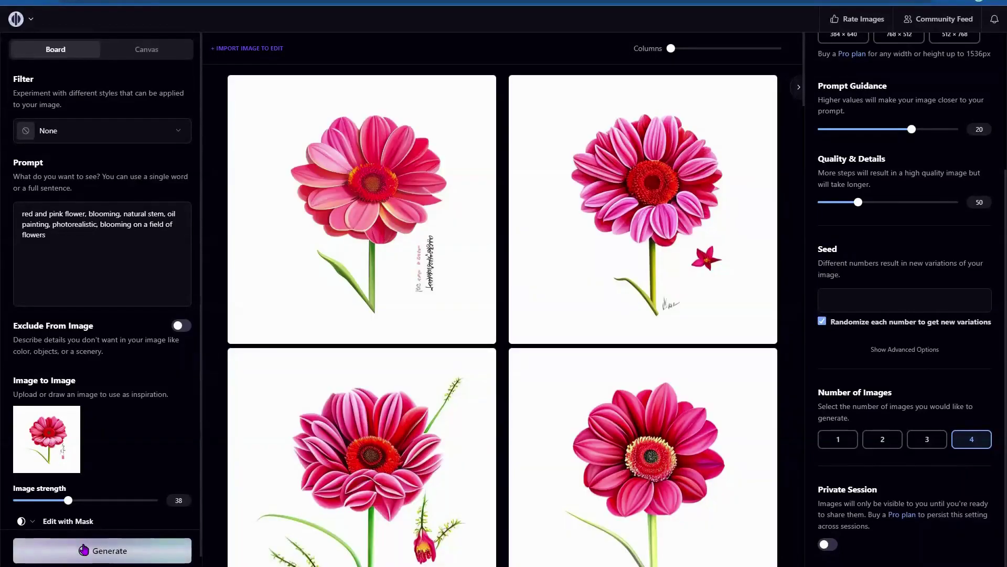
Use the top-left pink flower as the image-to-image source.
mouse_move(399, 210)
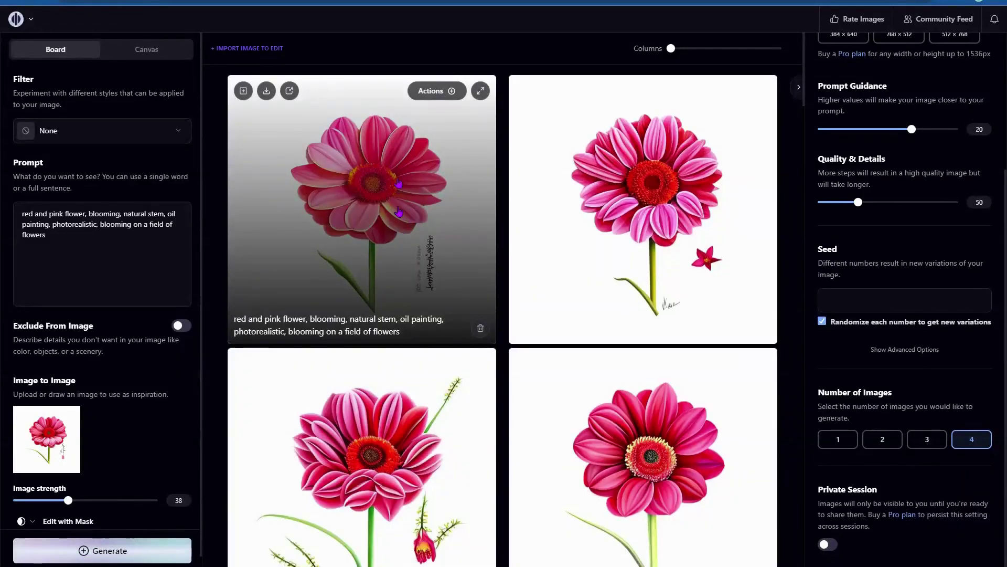
click(435, 91)
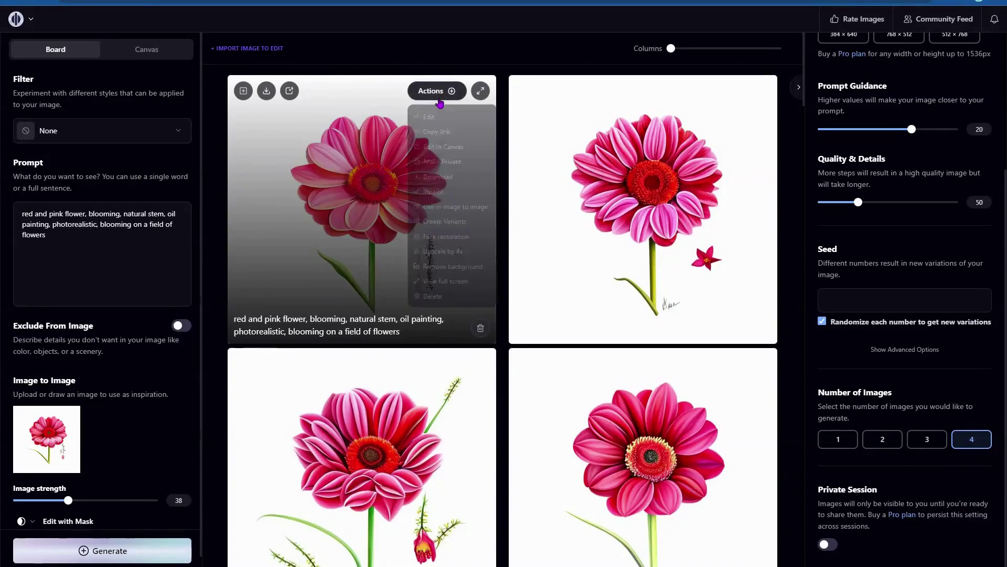
click(457, 220)
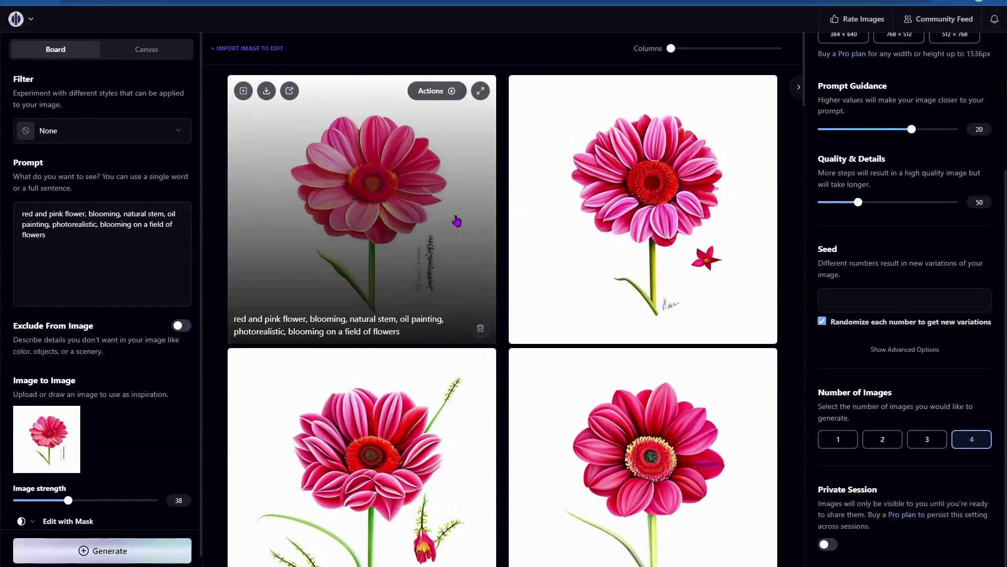
scroll(150, 377, down, 1)
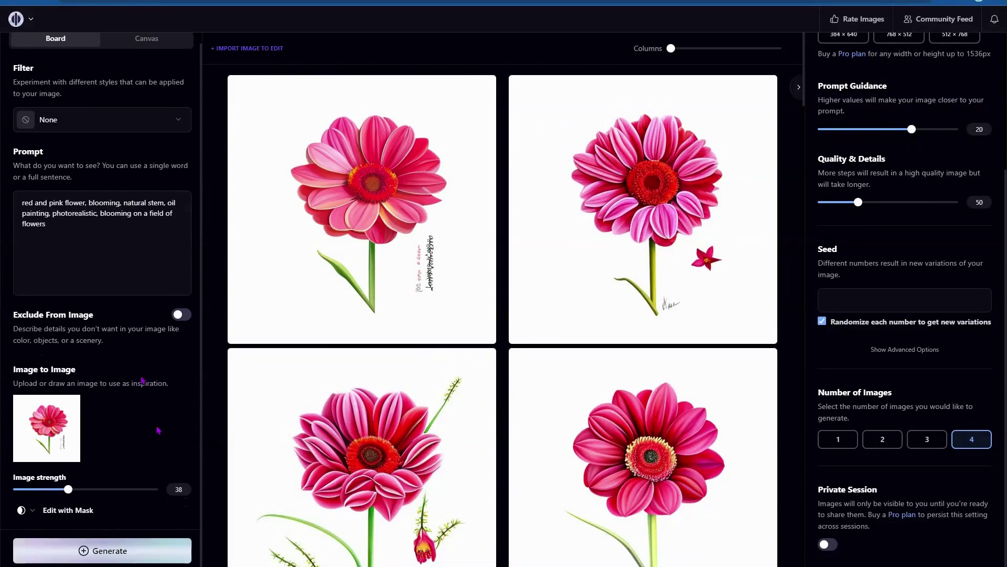
Open the top-left flower for editing and mask the handwritten text beside the stem with brush size 34.
click(69, 518)
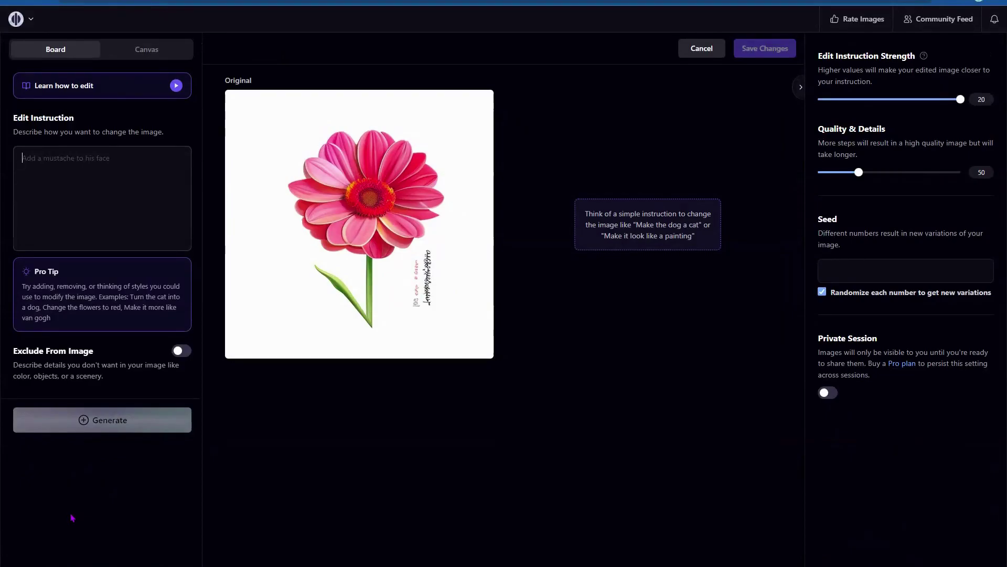
mouse_move(441, 315)
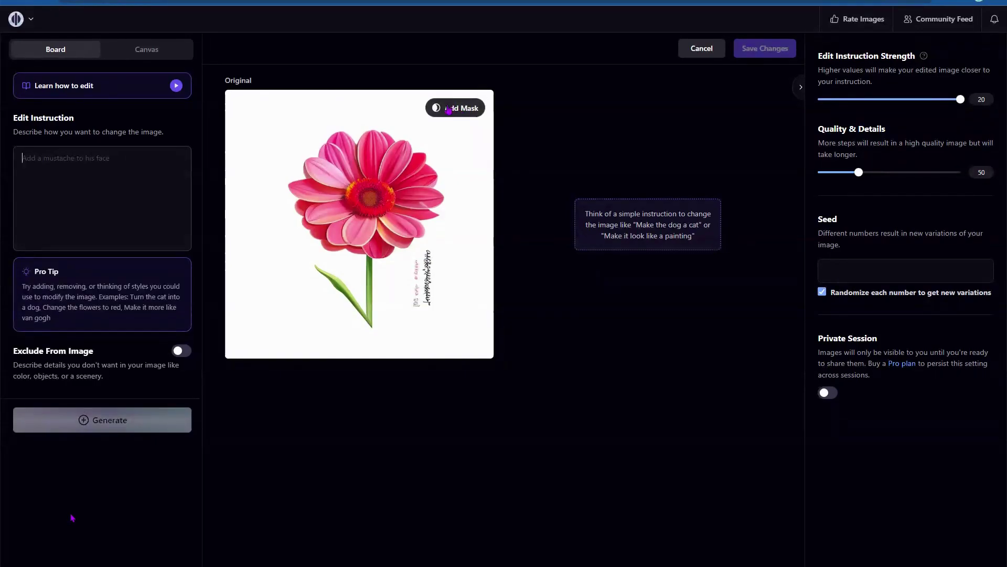
click(450, 109)
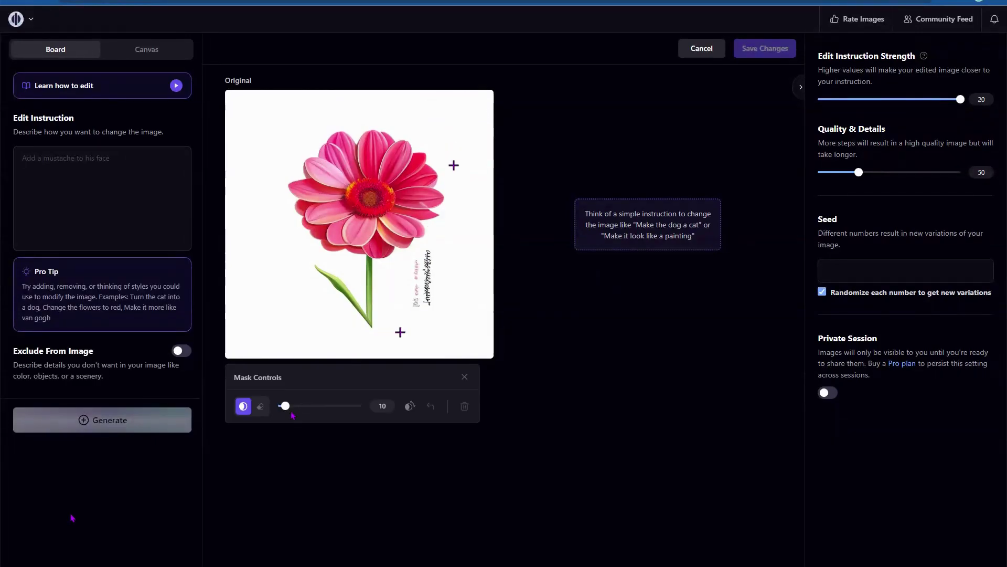
mouse_move(291, 415)
mouse_down()
mouse_move(306, 414)
mouse_move(295, 414)
mouse_up()
mouse_move(429, 252)
mouse_down()
mouse_move(421, 310)
mouse_move(435, 259)
mouse_move(431, 305)
mouse_move(416, 302)
mouse_move(417, 265)
mouse_up()
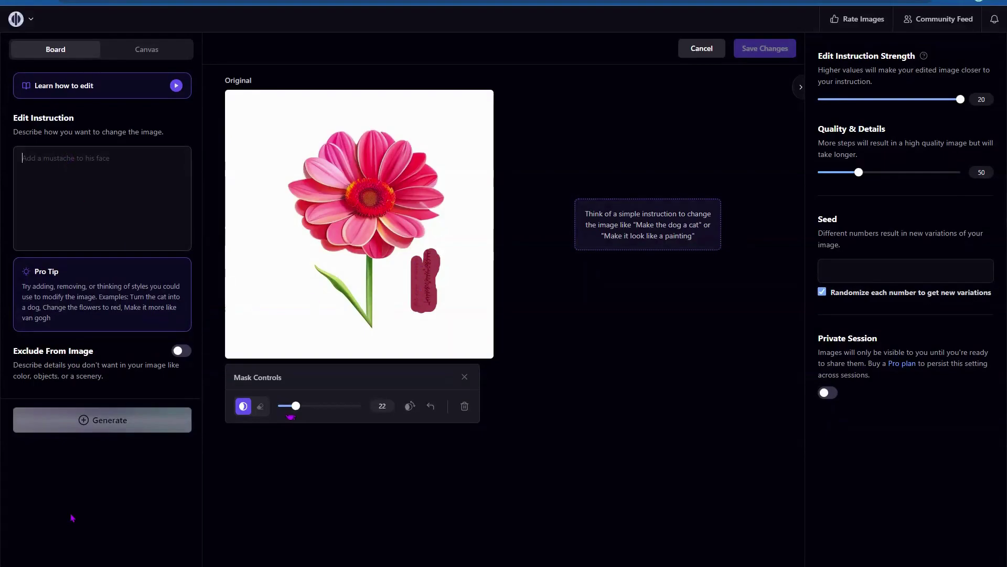
Generate the 'remove text' edit and save the cleaned flower to the board.
click(72, 157)
text(remove text)
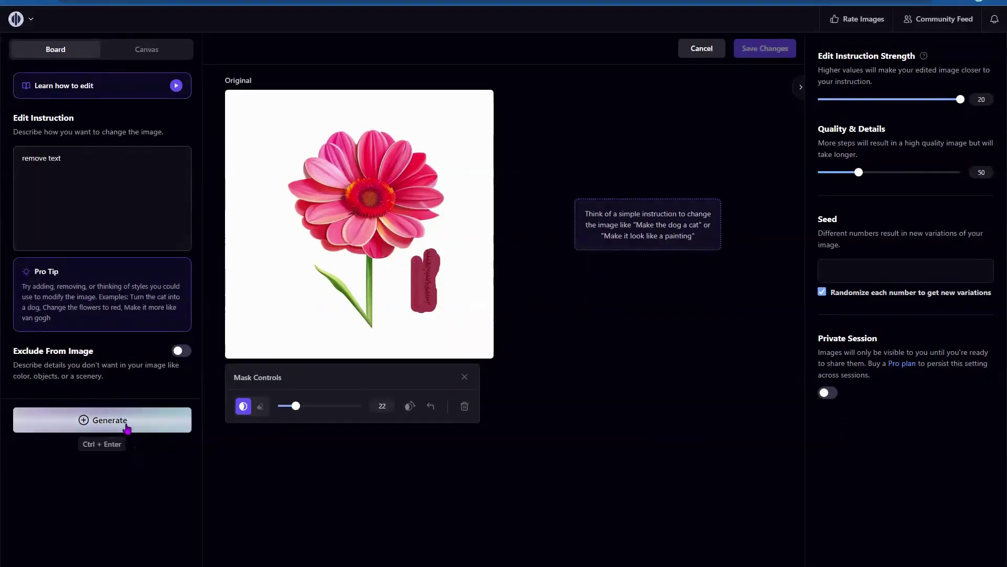
click(127, 426)
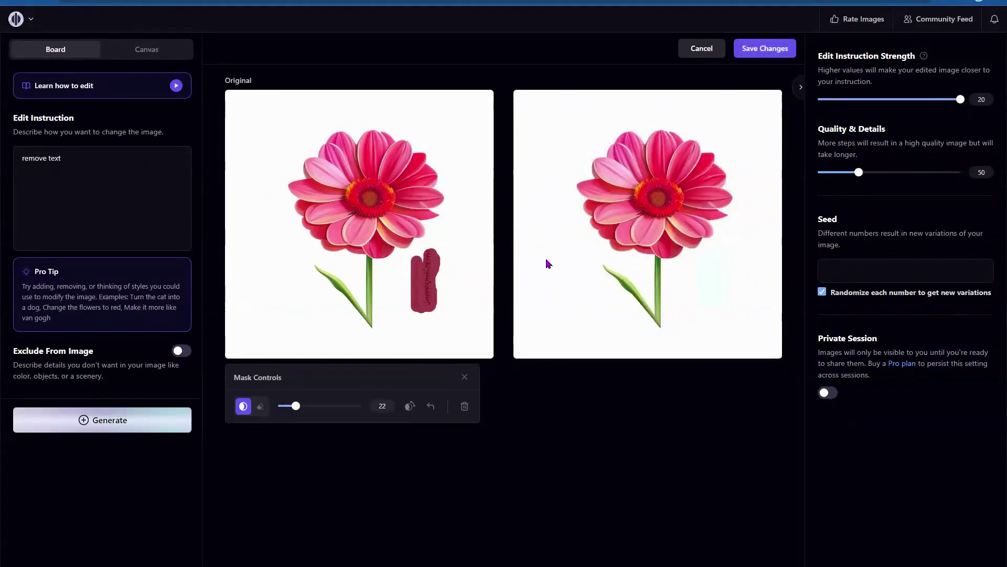
mouse_move(656, 258)
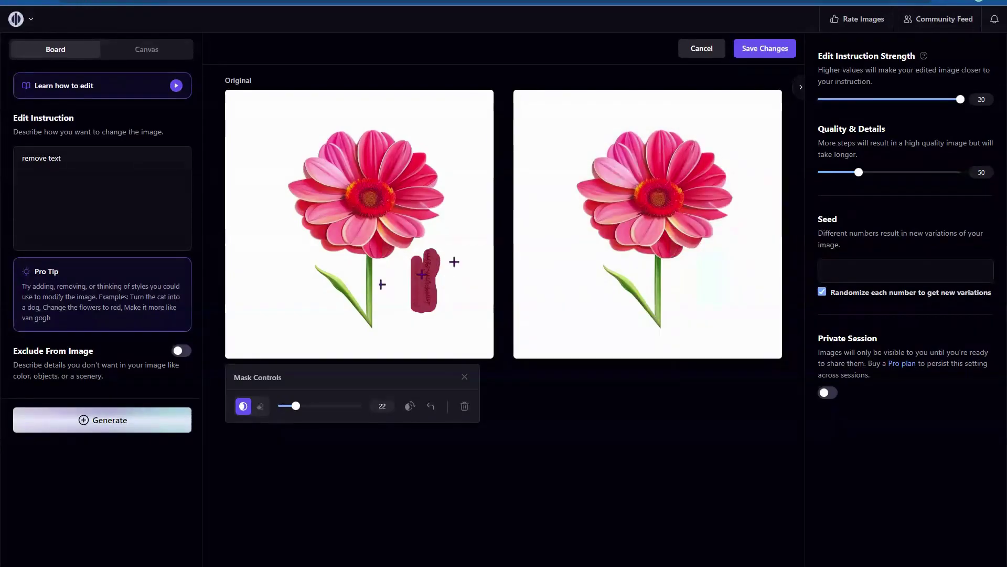
click(774, 50)
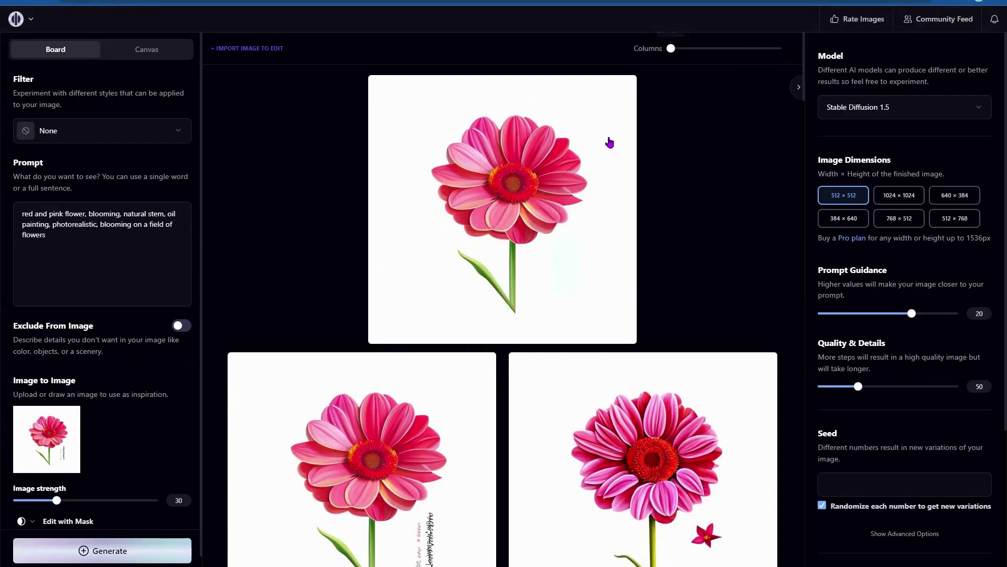
Use the cleaned flower as the image-to-image source.
click(575, 90)
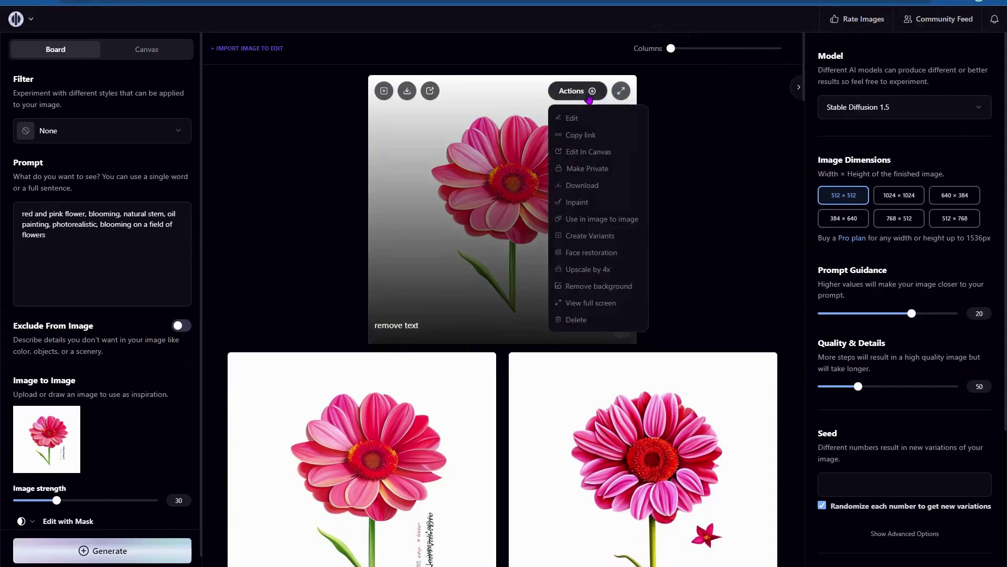
click(602, 220)
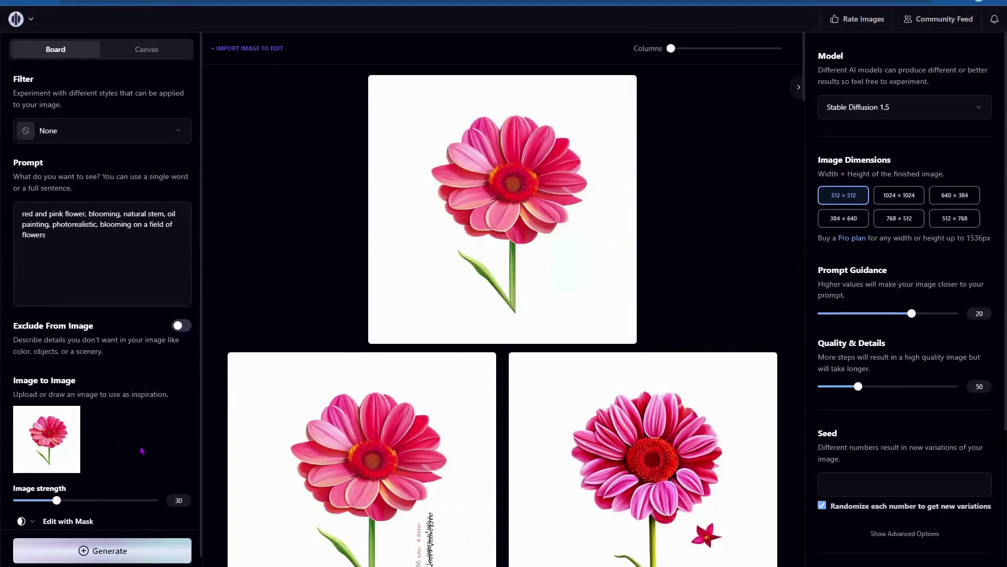
scroll(142, 450, down, 1)
Start a masked edit and paint over the flower's petals with a size-40 brush.
click(66, 510)
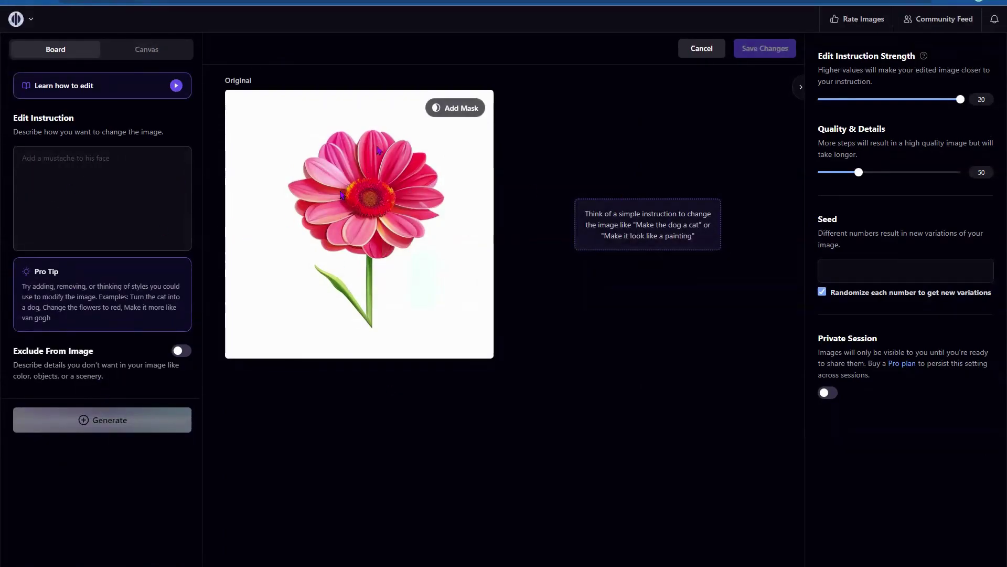
click(457, 105)
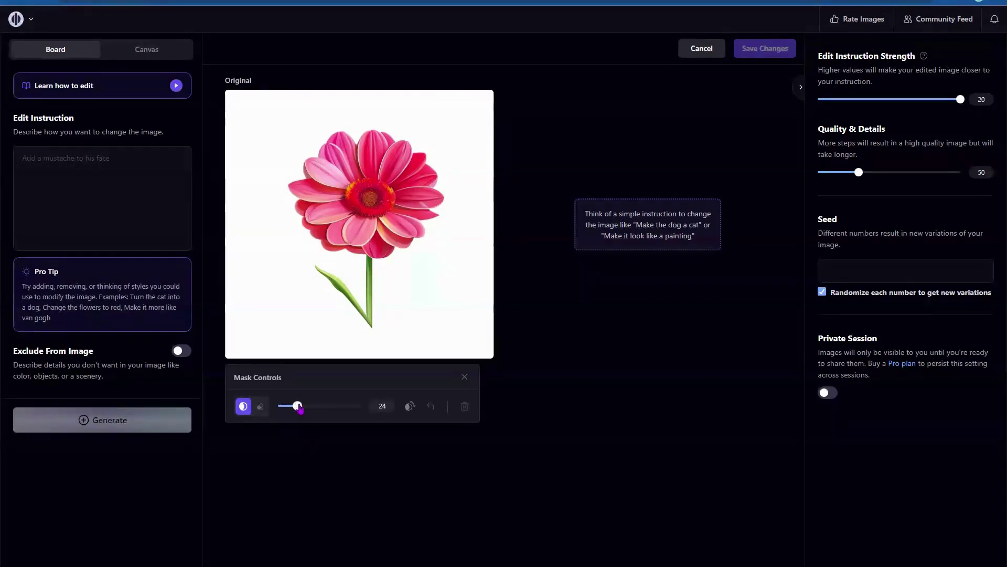
drag(296, 406, 310, 406)
mouse_move(356, 229)
mouse_down()
mouse_move(333, 240)
mouse_move(348, 220)
mouse_move(317, 233)
mouse_move(325, 225)
mouse_move(314, 221)
mouse_move(320, 232)
mouse_move(311, 214)
mouse_move(344, 208)
mouse_move(302, 204)
mouse_move(314, 194)
mouse_move(296, 190)
mouse_move(338, 187)
mouse_move(308, 166)
mouse_move(347, 174)
mouse_move(330, 153)
mouse_move(340, 144)
mouse_move(362, 167)
mouse_move(376, 140)
mouse_move(402, 151)
mouse_move(380, 161)
mouse_move(380, 172)
mouse_move(418, 163)
mouse_move(396, 177)
mouse_move(425, 174)
mouse_move(401, 186)
mouse_move(432, 197)
mouse_move(406, 201)
mouse_move(426, 219)
mouse_move(401, 212)
mouse_move(415, 230)
mouse_move(393, 226)
mouse_move(377, 249)
mouse_move(371, 224)
mouse_move(355, 247)
mouse_move(399, 241)
mouse_up()
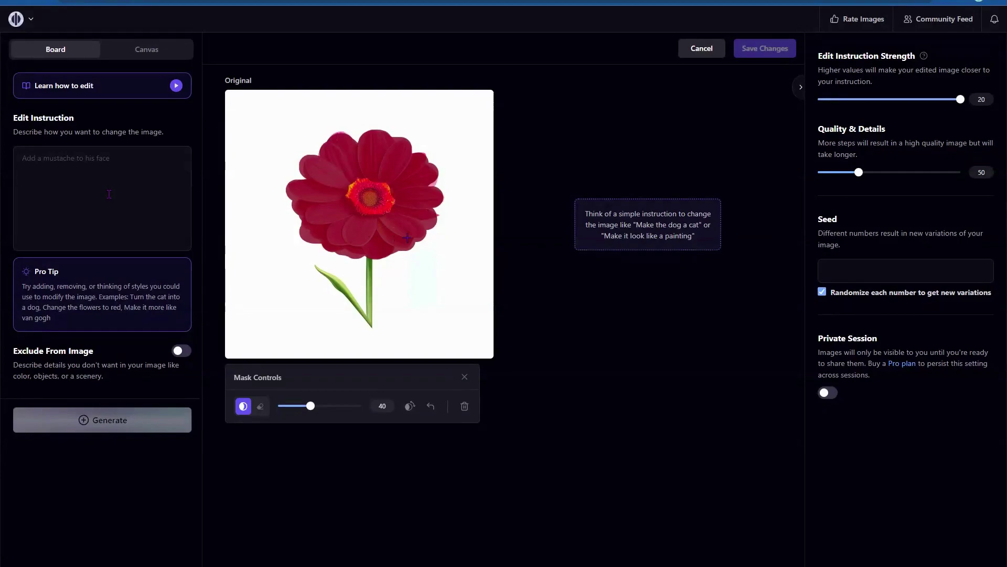
Generate the edit 'make petals larger and change the color to more saturated' for the masked petals.
click(109, 194)
text(ma)
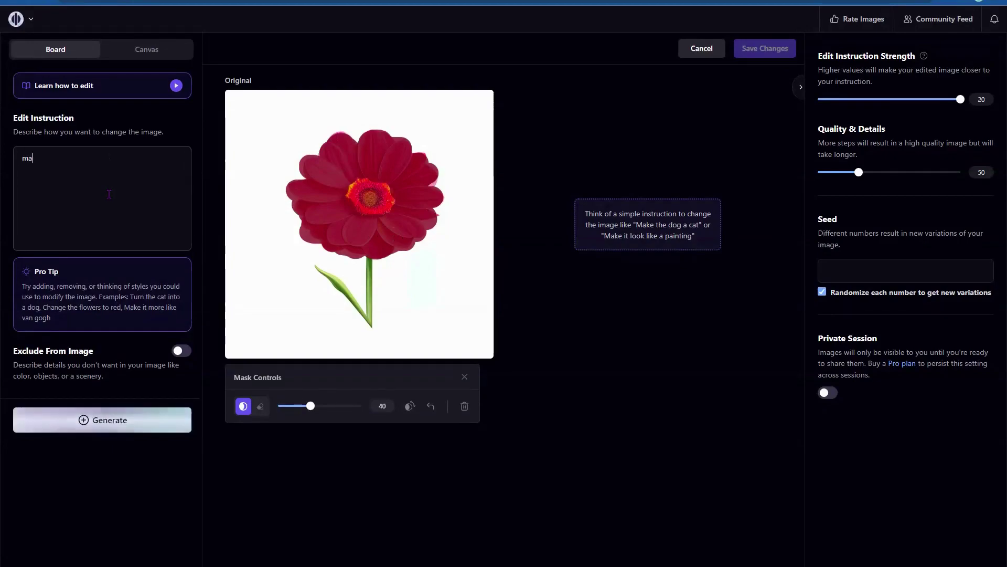
text(ke petals larger and change the col)
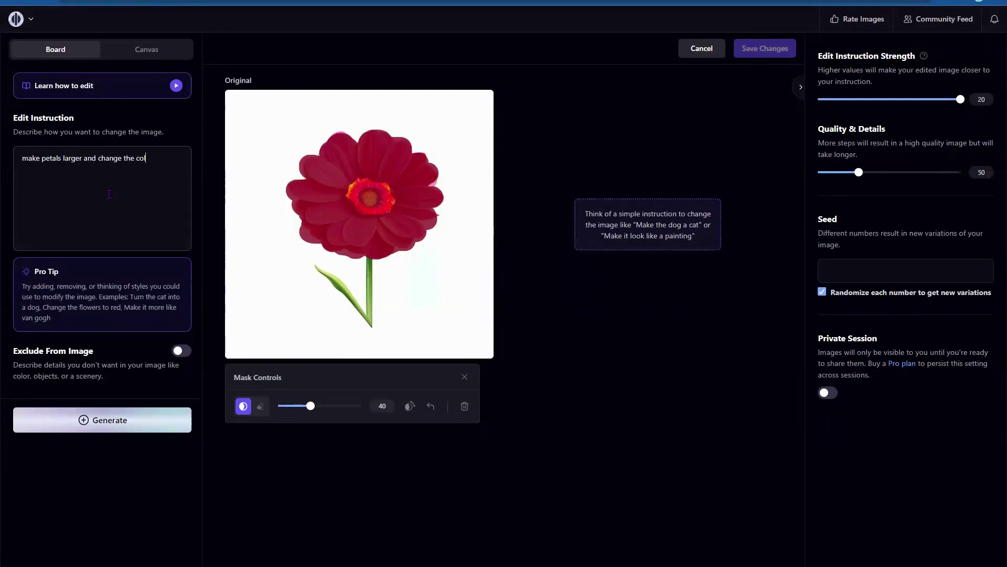
text(or to more saturated)
click(114, 418)
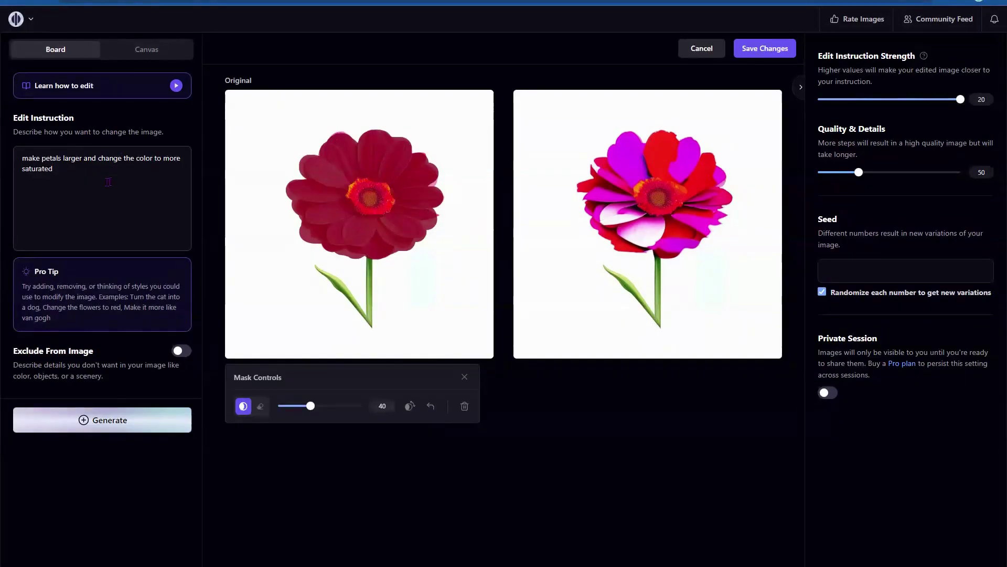
click(108, 180)
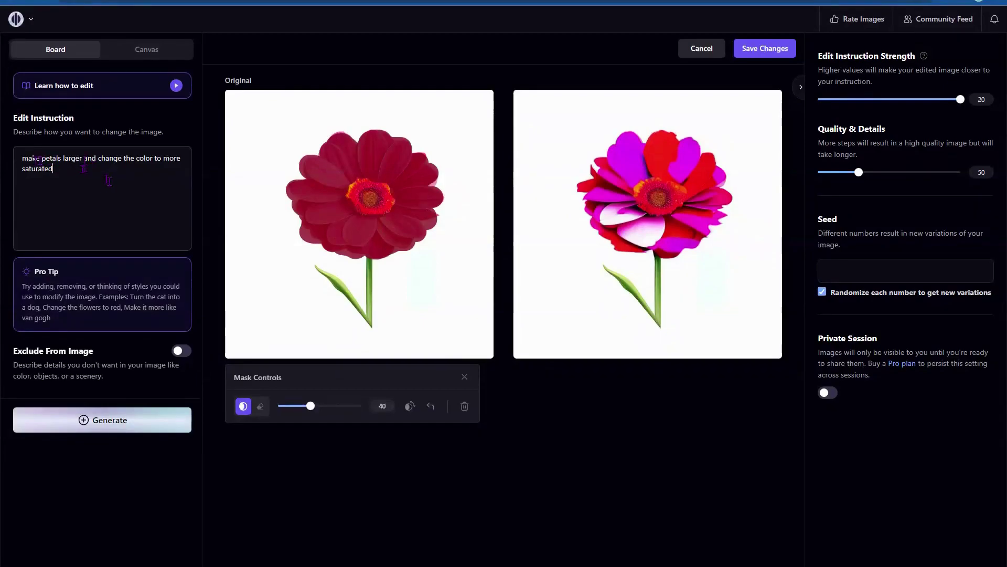
Reword the instruction to 'big petals, brighter color' and regenerate.
drag(22, 158, 84, 158)
text(big petals)
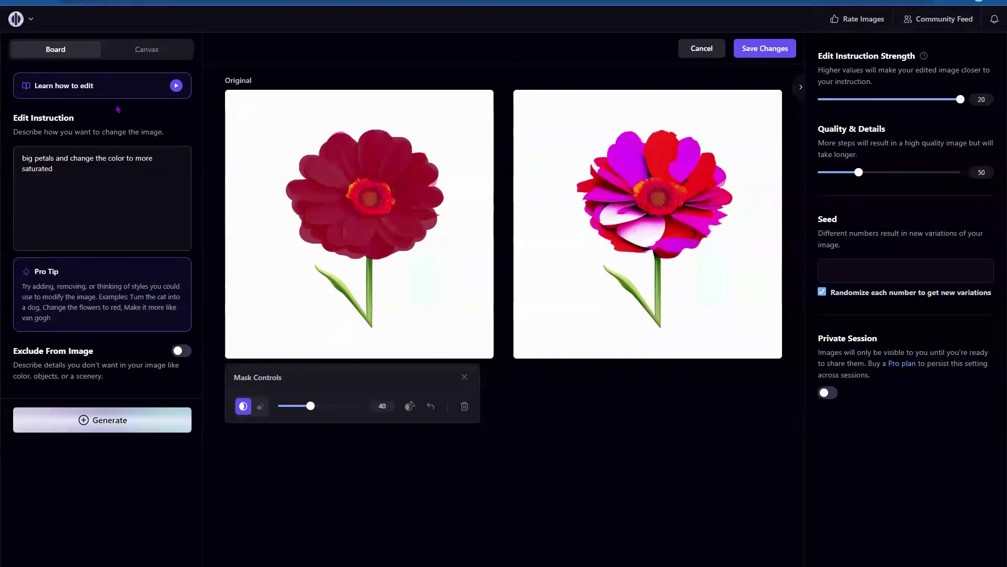
drag(53, 169, 70, 158)
key(BackSpace)
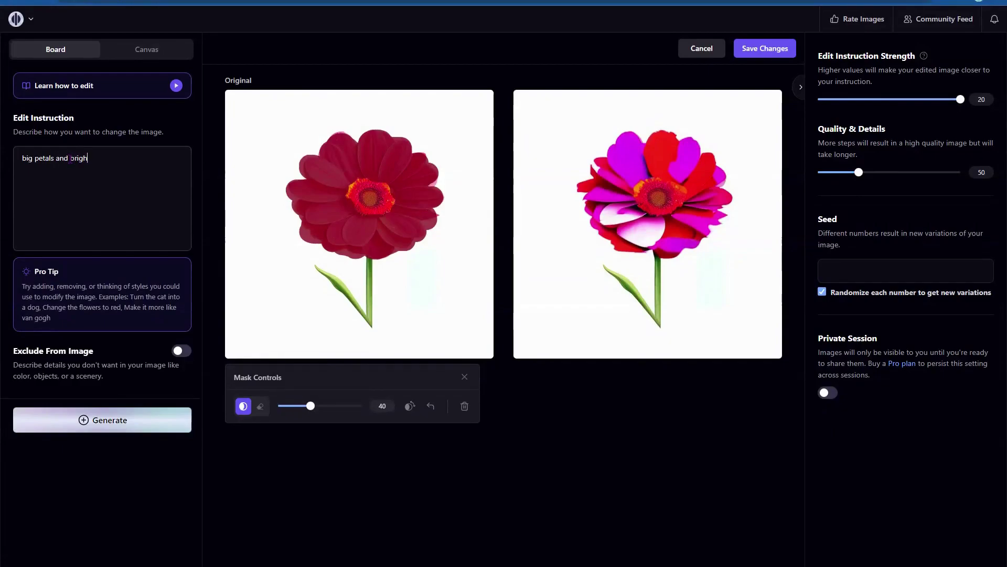
text(brighter color)
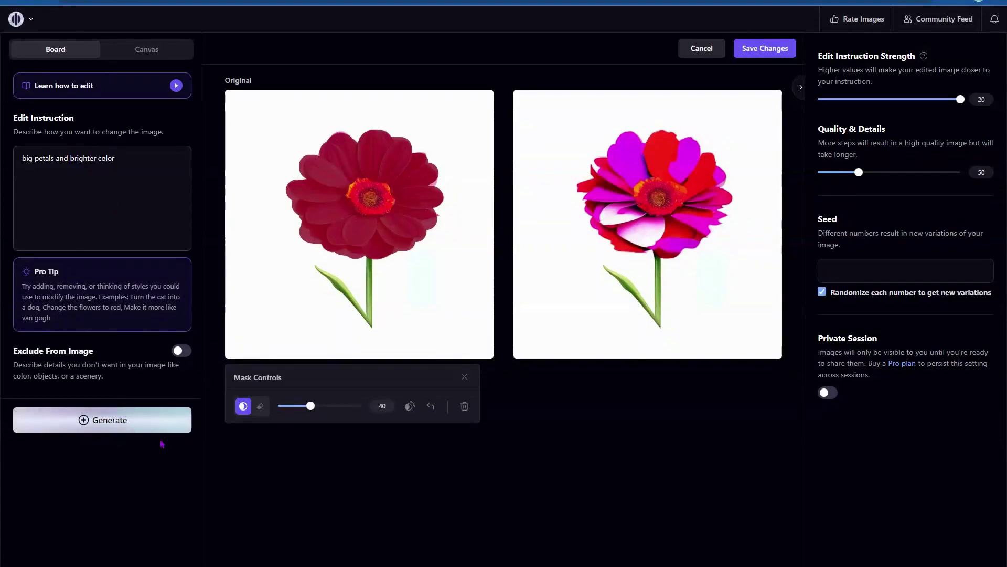
click(140, 422)
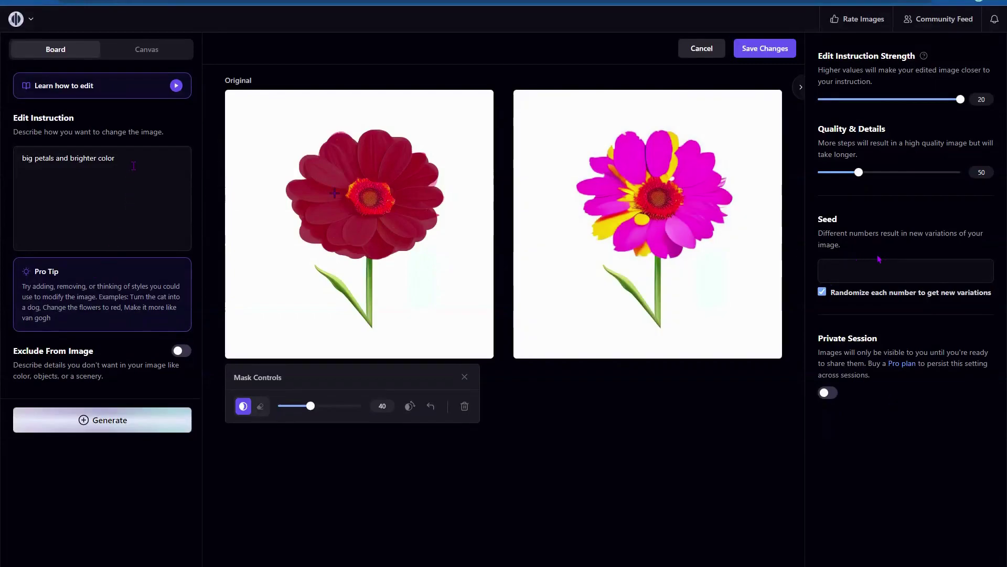
Trim the instruction to 'big petals' and regenerate, then regenerate with a details instruction.
drag(134, 166, 71, 160)
key(BackSpace)
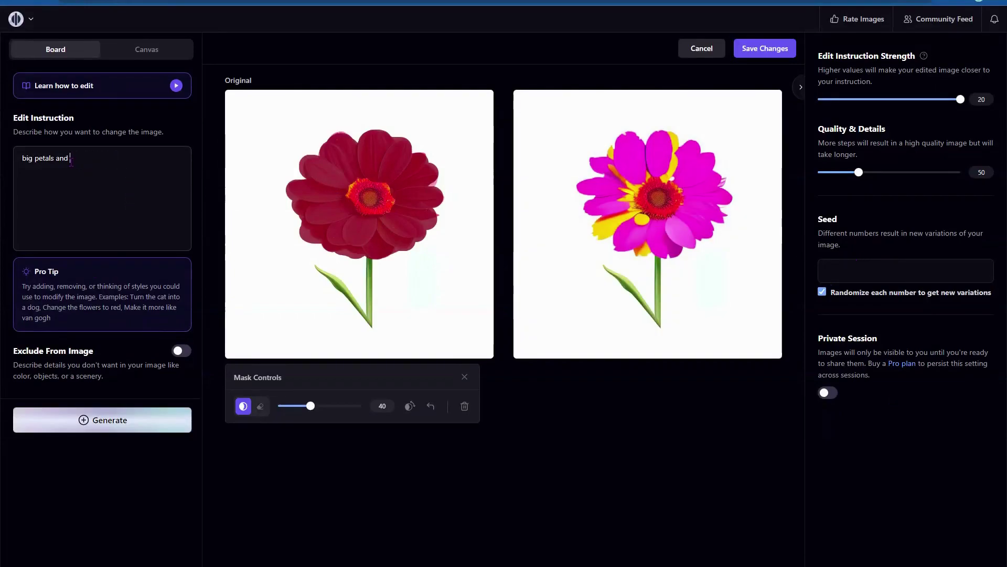
key(BackSpace)
key(BackSpace)
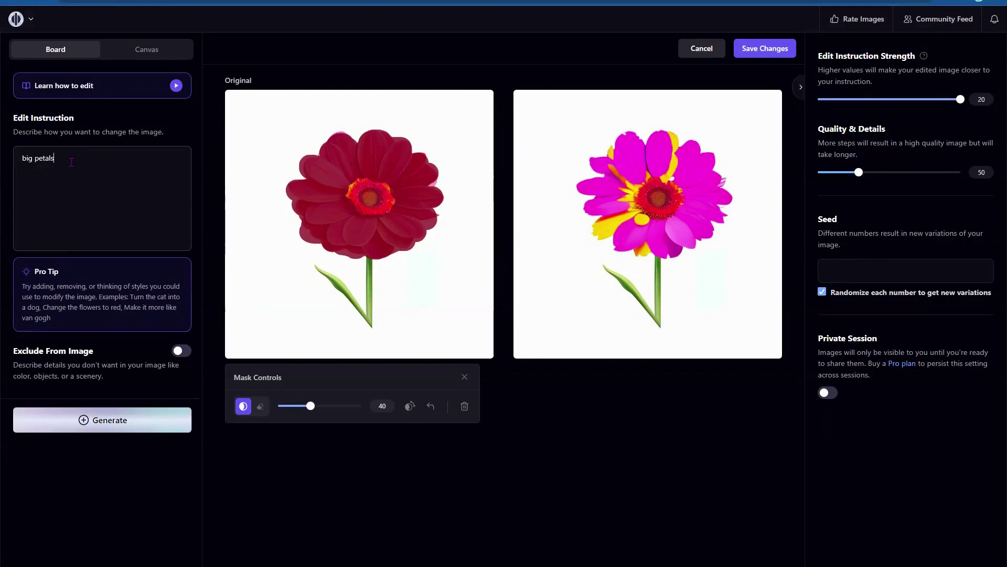
click(111, 423)
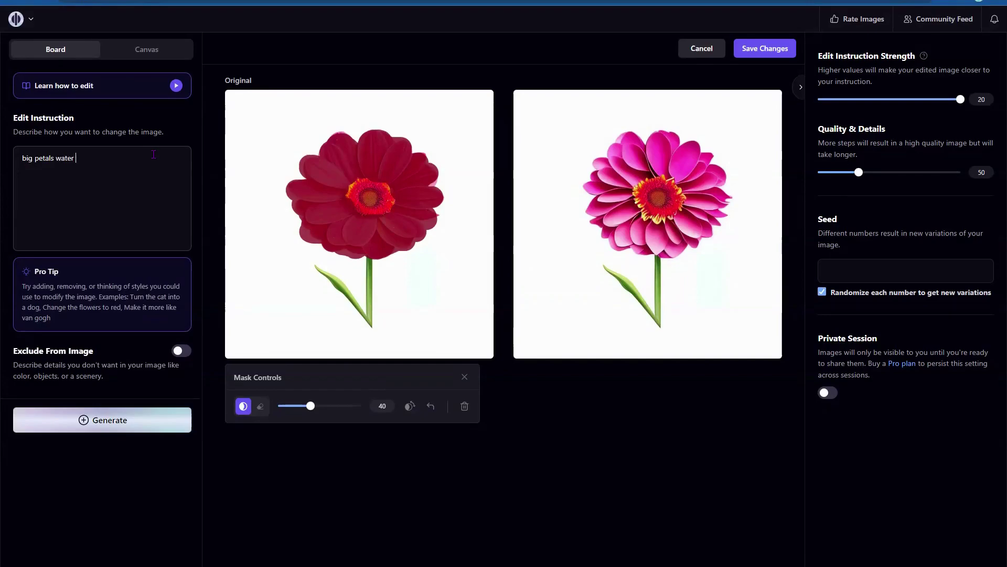
text(etails)
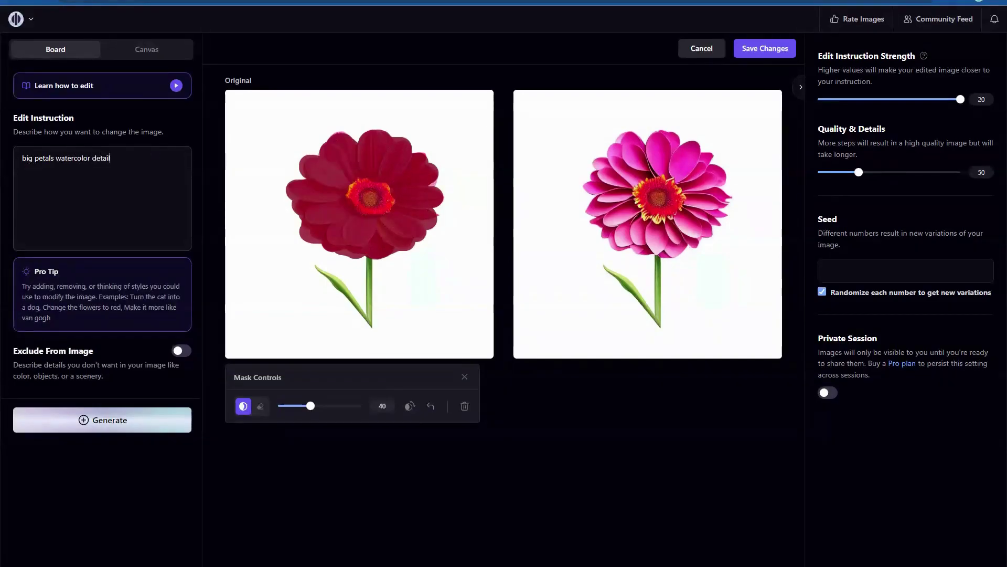
click(123, 421)
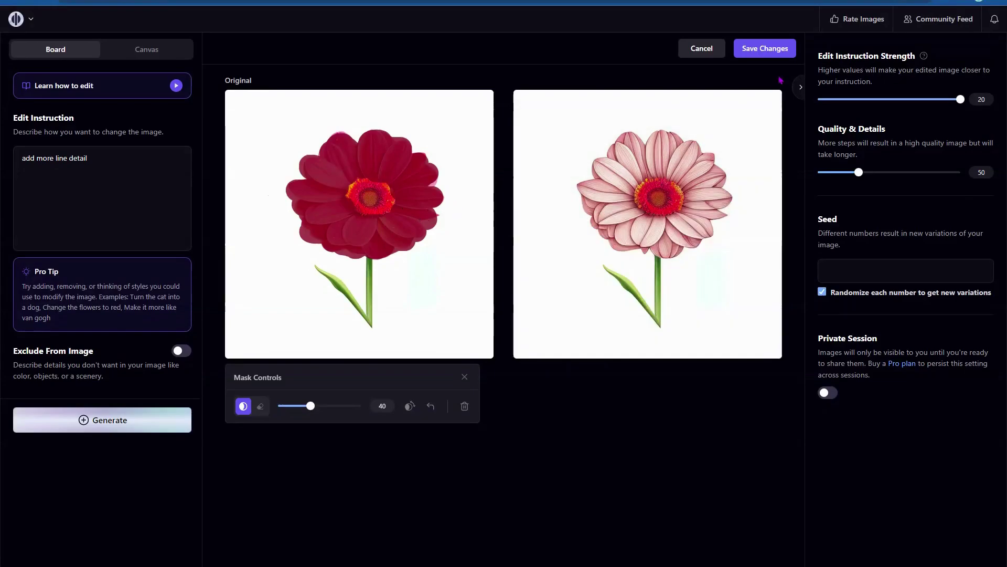
Save the line-detail flower to the board and use it as the image-to-image source.
click(779, 48)
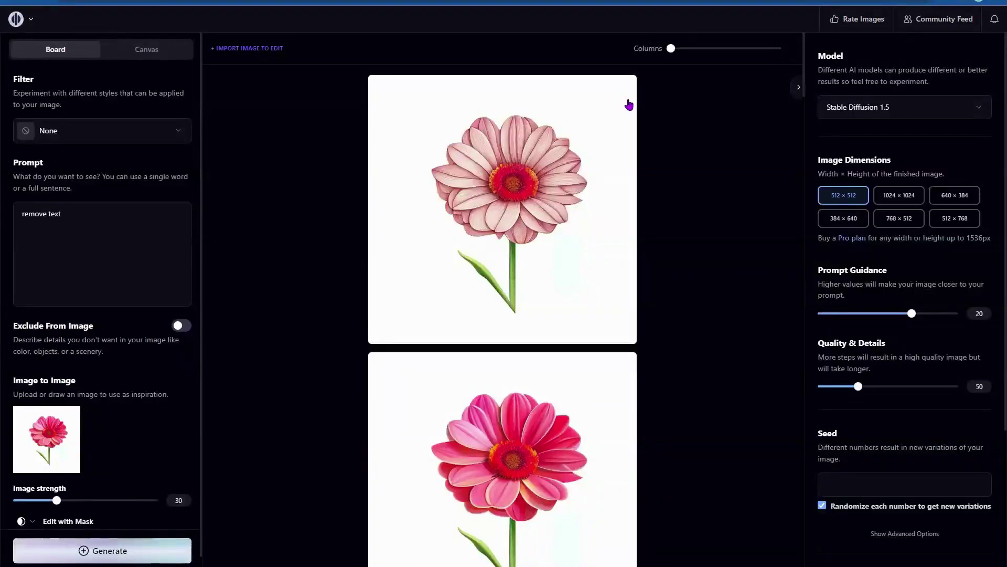
click(580, 92)
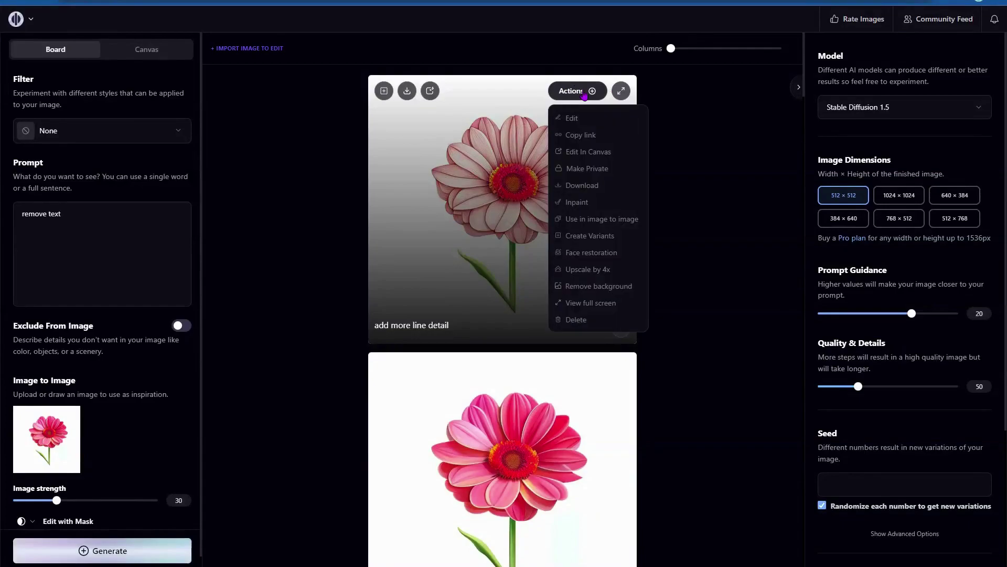
click(604, 223)
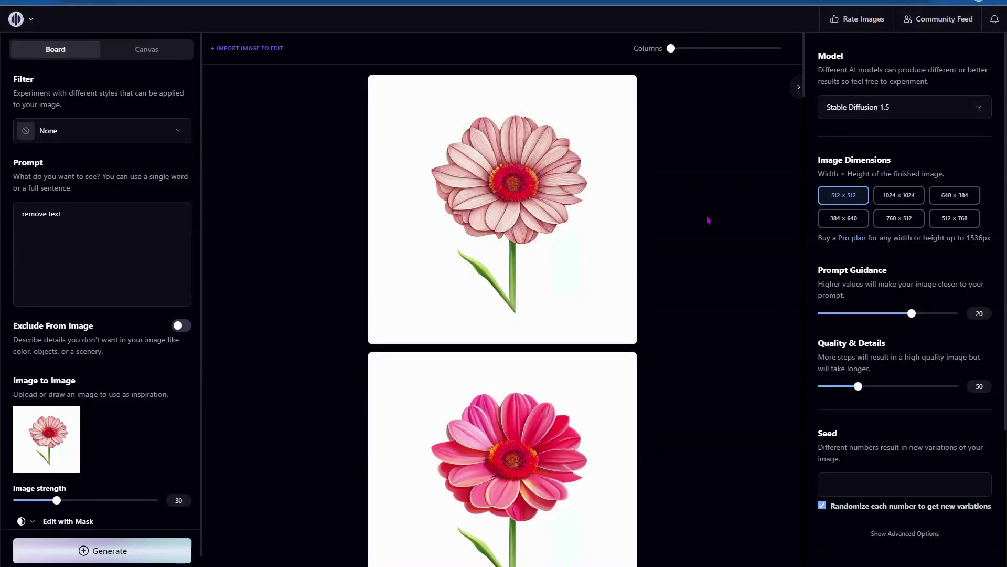
scroll(725, 295, down, 2)
scroll(729, 295, up, 2)
scroll(85, 405, down, 1)
Mask the left and upper-left petals with a size-54 brush, leaving the centre unmasked.
click(68, 511)
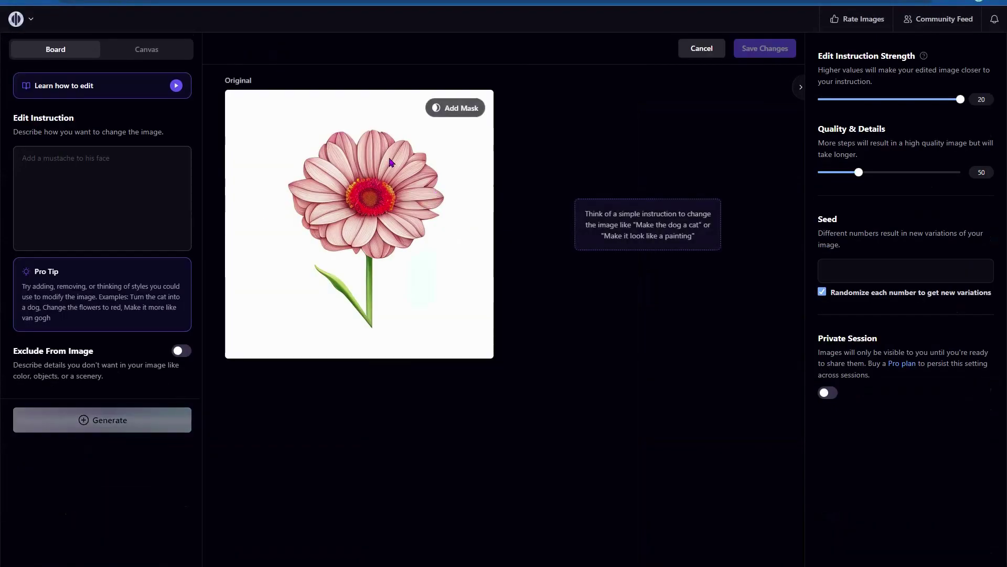
click(457, 107)
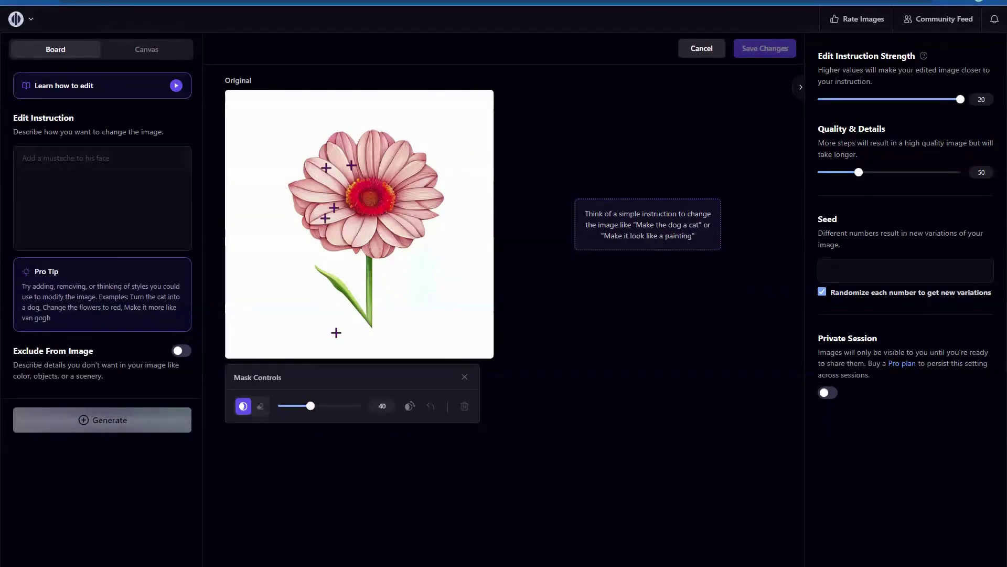
drag(311, 405, 322, 406)
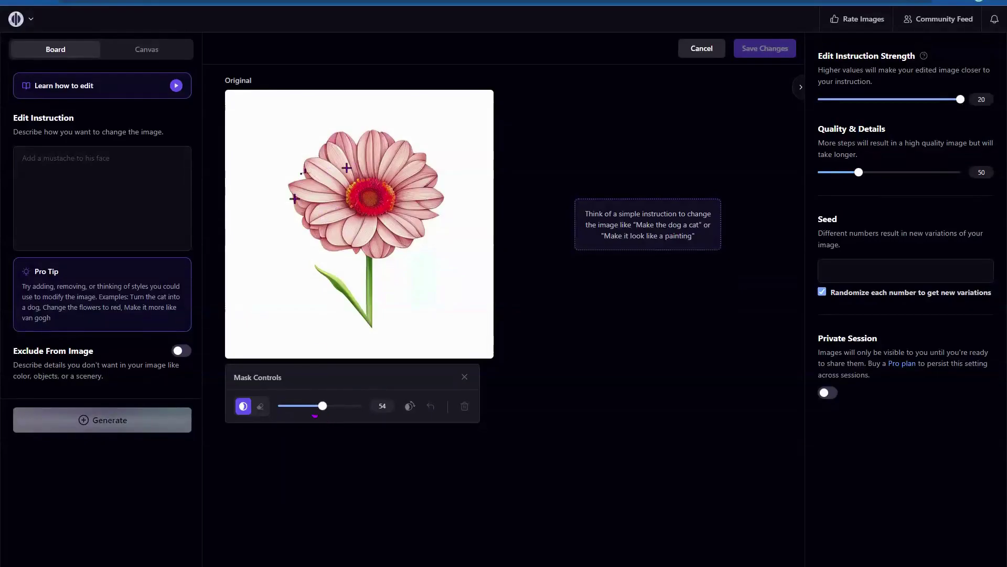
mouse_move(331, 157)
mouse_down()
mouse_move(310, 193)
mouse_move(308, 185)
mouse_move(326, 225)
mouse_move(353, 241)
mouse_move(388, 242)
mouse_move(412, 225)
mouse_move(428, 184)
mouse_move(402, 163)
mouse_move(344, 150)
mouse_move(400, 145)
mouse_move(416, 165)
mouse_move(375, 156)
mouse_move(343, 172)
mouse_move(330, 197)
mouse_move(334, 219)
mouse_move(370, 229)
mouse_move(408, 202)
mouse_move(396, 186)
mouse_move(355, 178)
mouse_move(340, 202)
mouse_move(360, 223)
mouse_move(383, 219)
mouse_up()
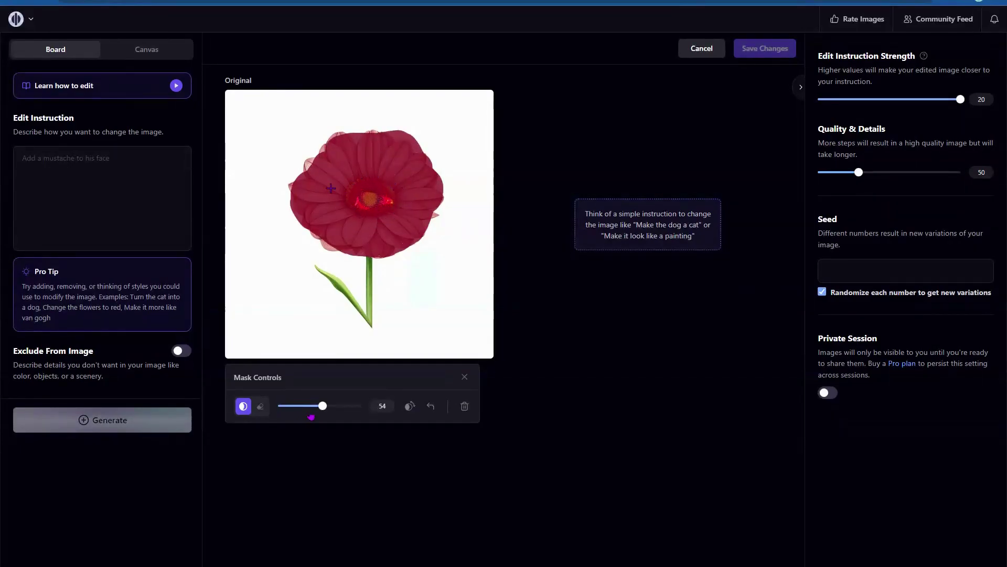
mouse_move(331, 187)
mouse_down()
mouse_move(307, 165)
mouse_move(328, 142)
mouse_up()
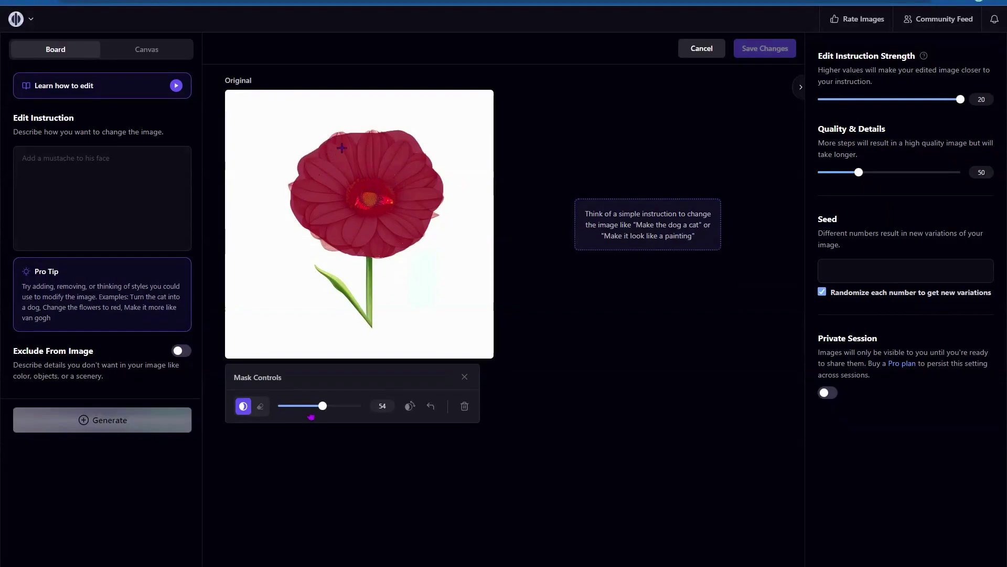
click(261, 409)
mouse_move(375, 201)
mouse_down()
mouse_move(358, 200)
mouse_move(389, 187)
mouse_move(374, 180)
mouse_up()
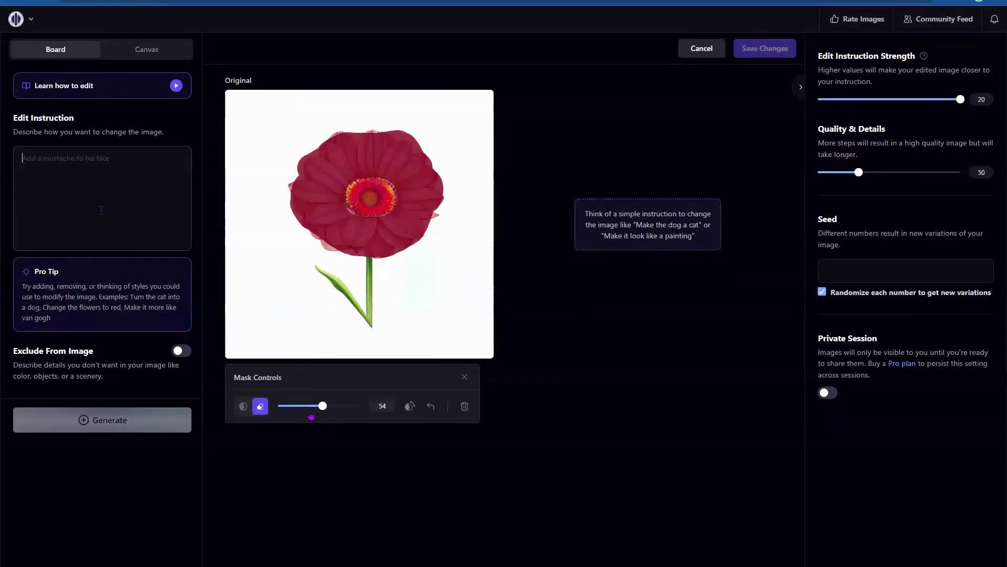
Generate the recolour with the instruction 'colorize to a more bright pink'.
text(bright)
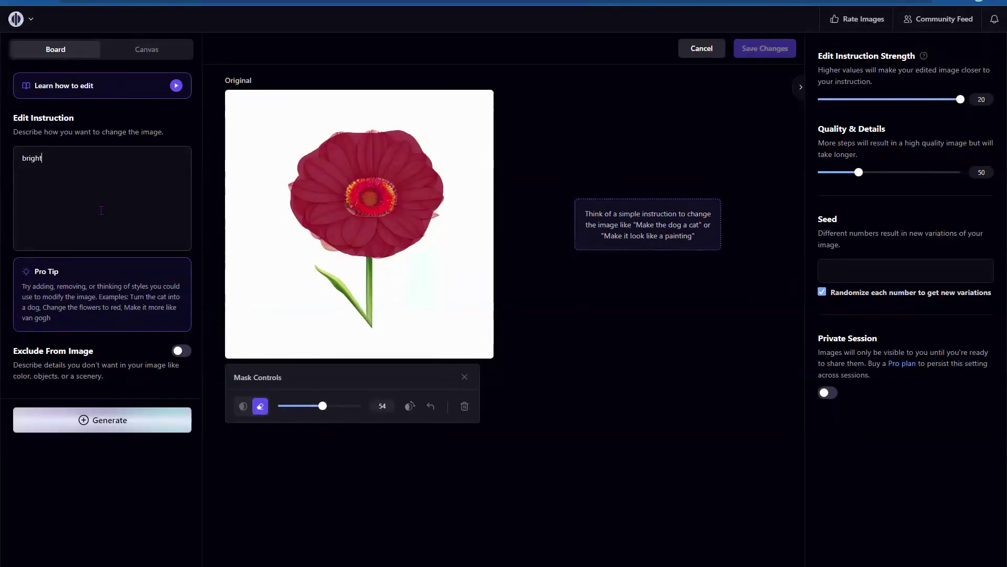
key(BackSpace)
key(BackSpace)
key(BackSpace)
text(colorize to a more)
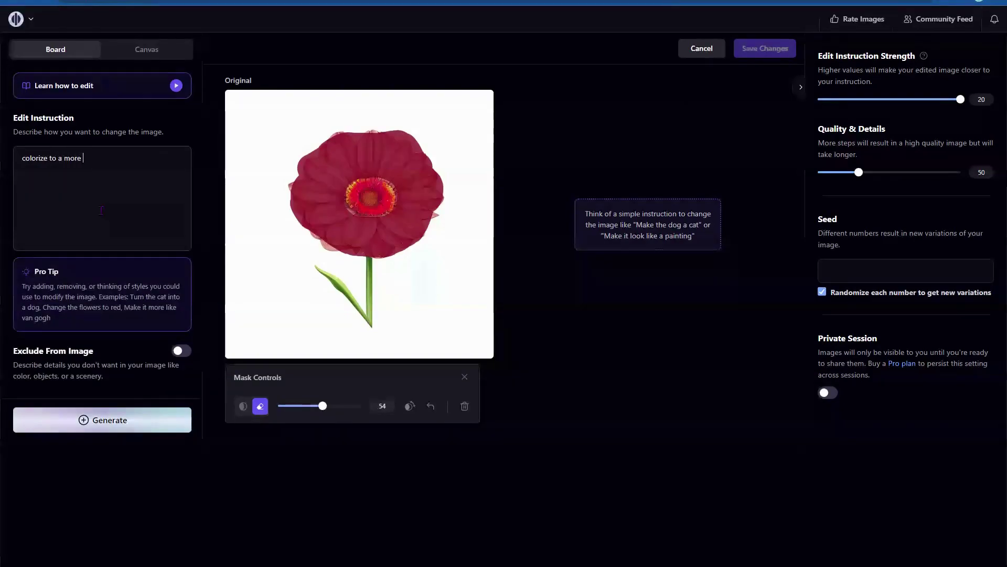
text( bright pink)
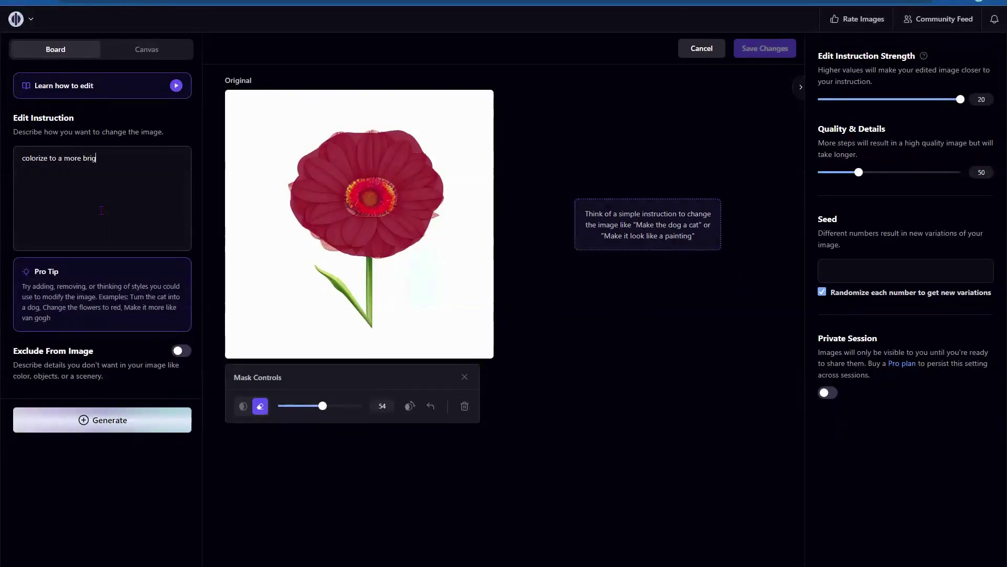
click(118, 420)
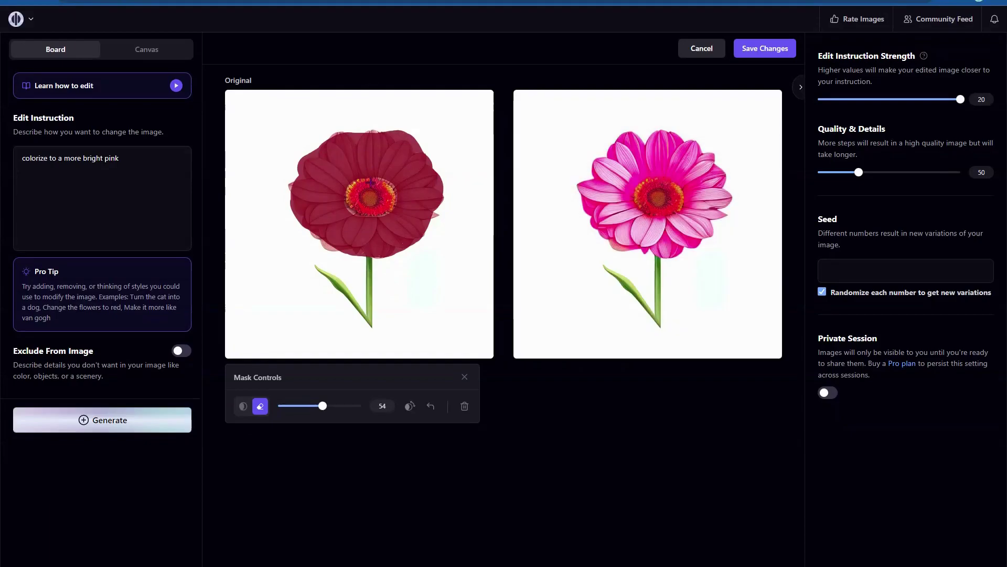
Keep the bright pink version, then load the text-free pink daisy into the editor from its Actions menu.
click(765, 48)
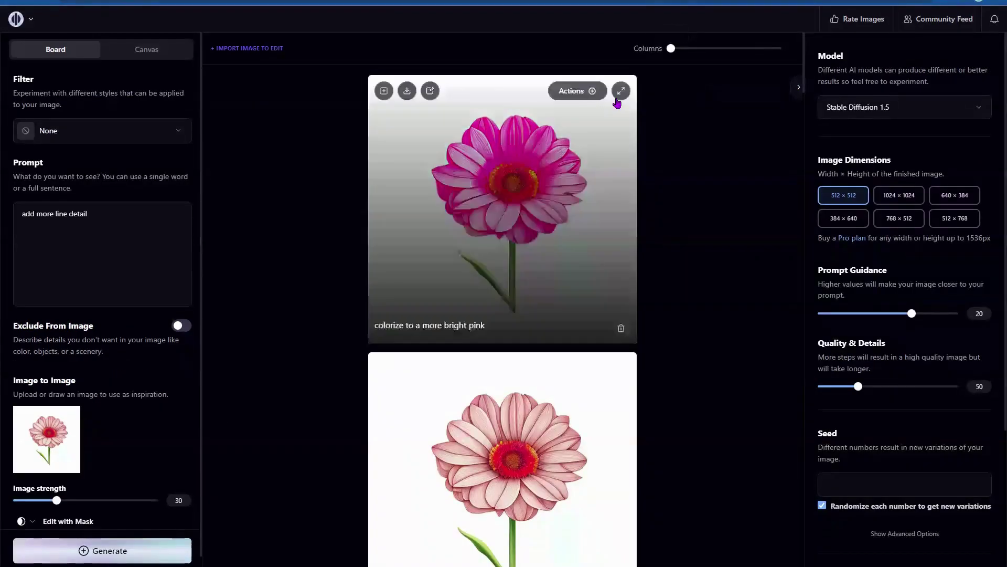
click(591, 95)
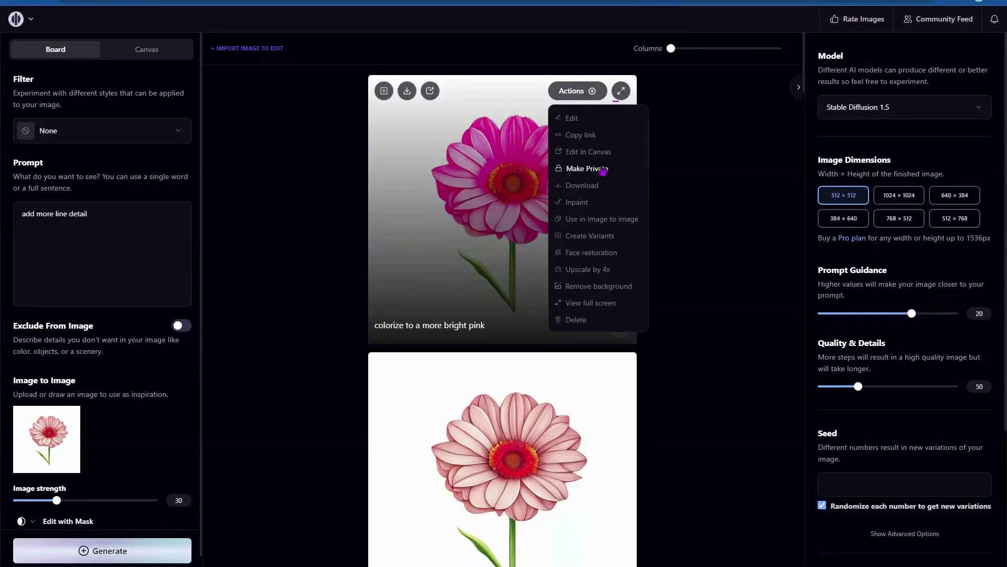
scroll(739, 267, down, 20)
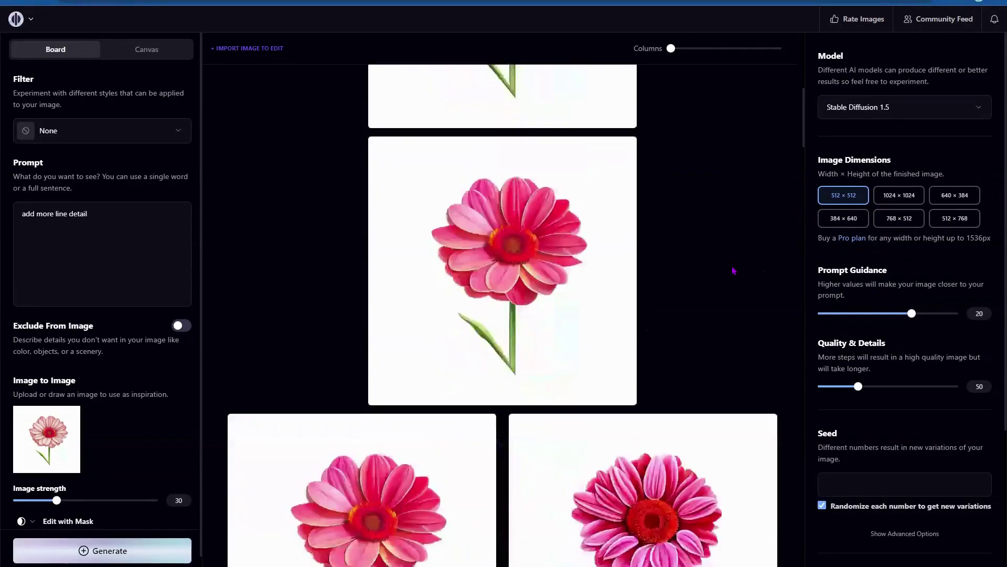
scroll(486, 304, up, 15)
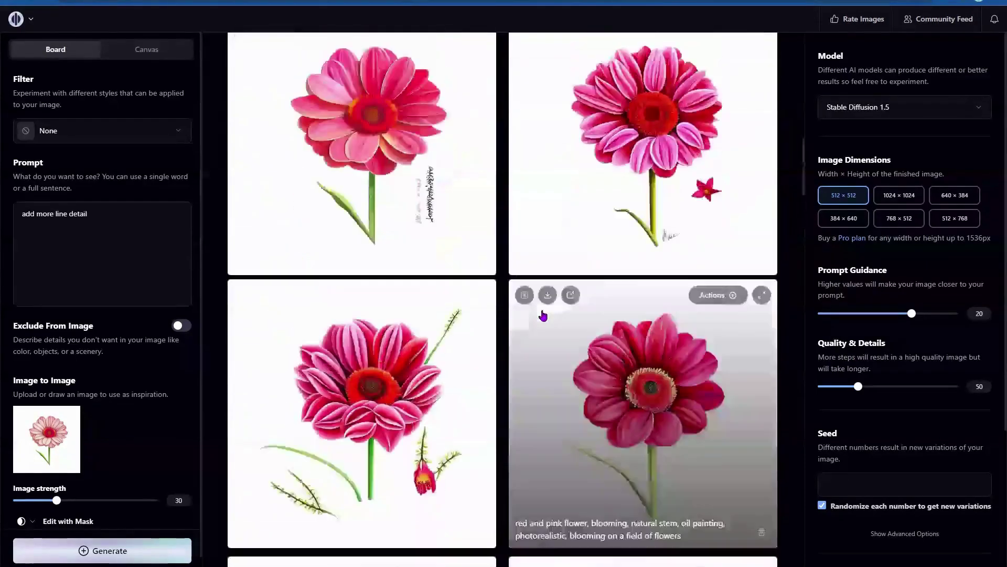
scroll(646, 305, up, 5)
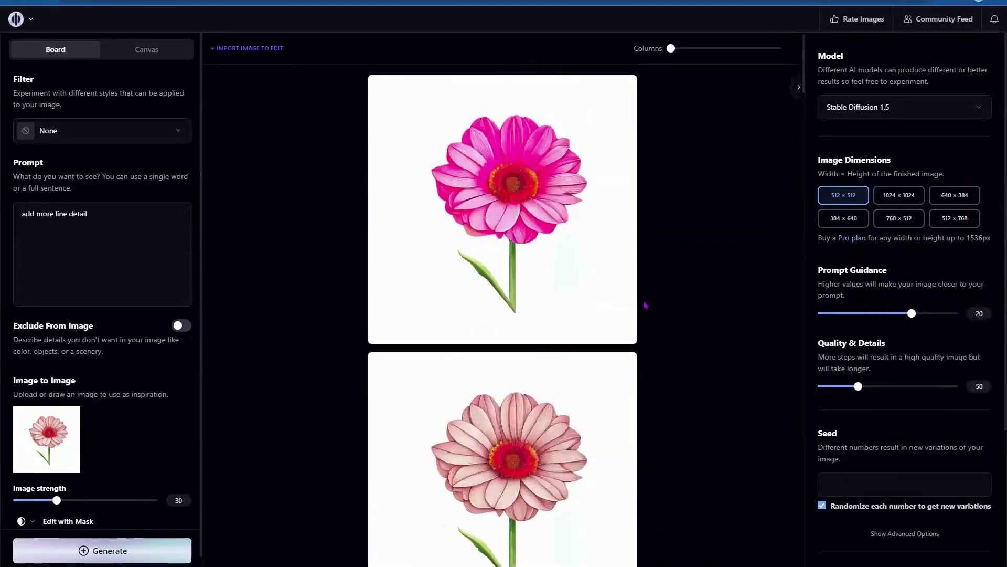
scroll(646, 305, down, 10)
scroll(645, 306, up, 5)
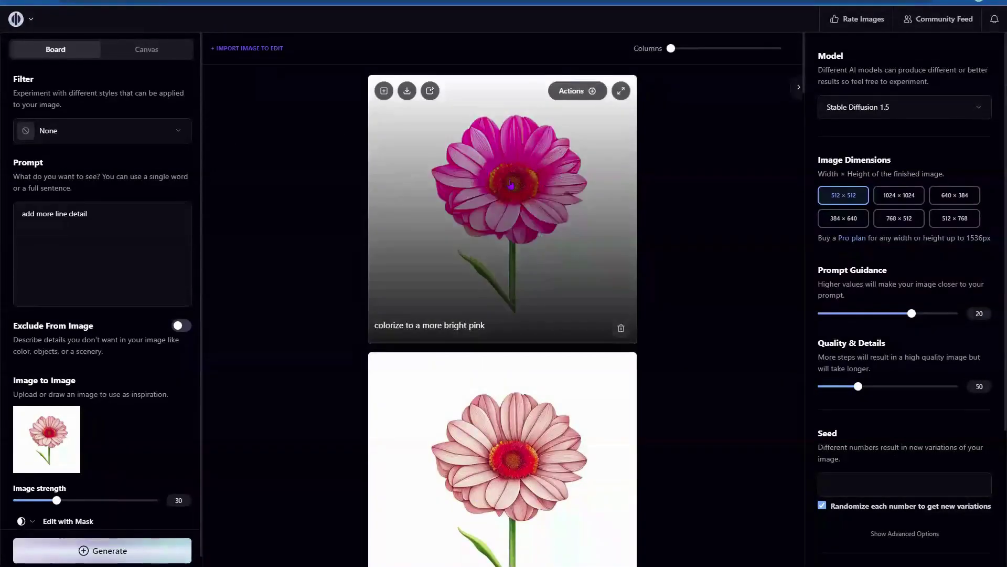
scroll(608, 304, down, 6)
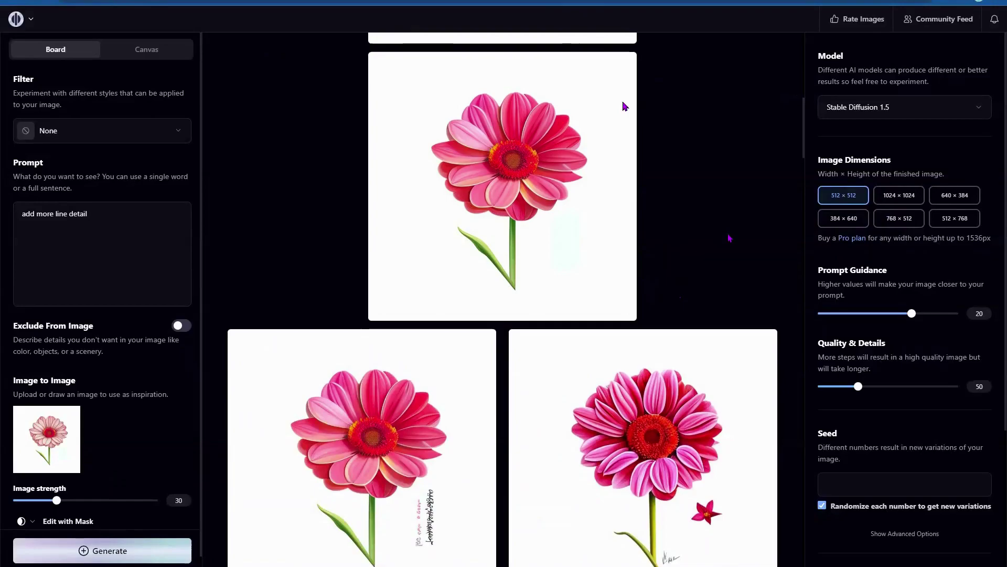
click(582, 68)
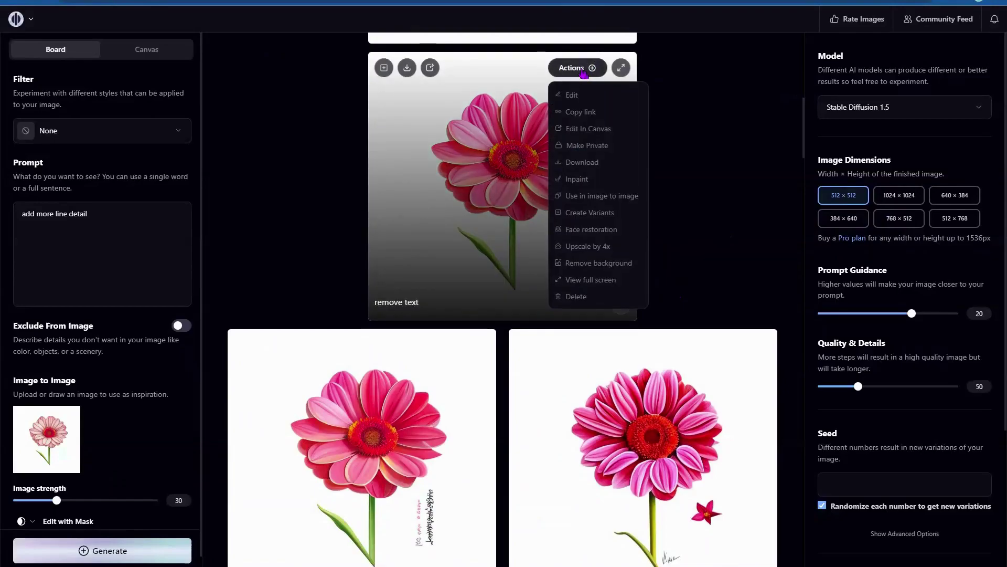
click(613, 202)
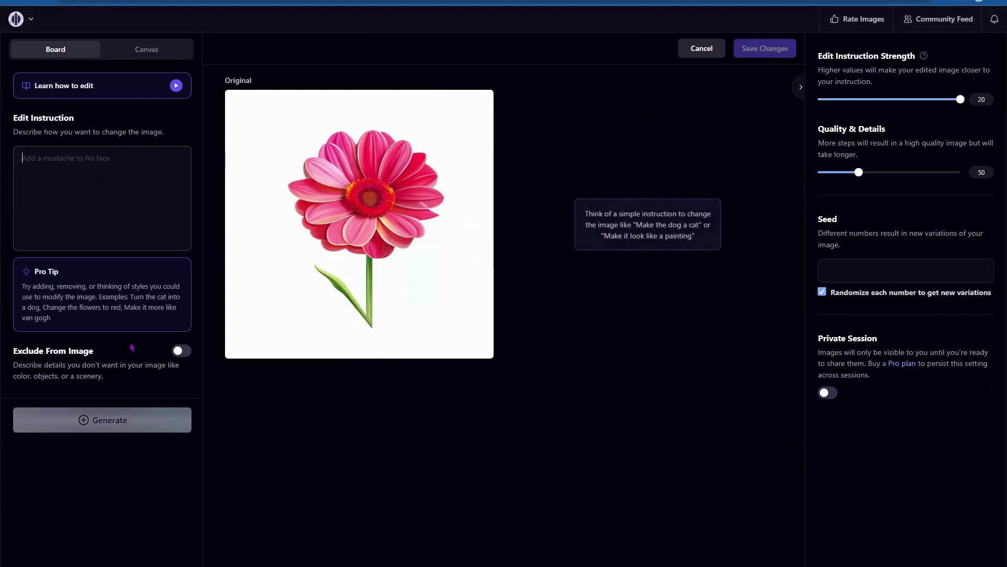
Mask the daisy's centre and generate the edit 'make it yellow'.
click(457, 107)
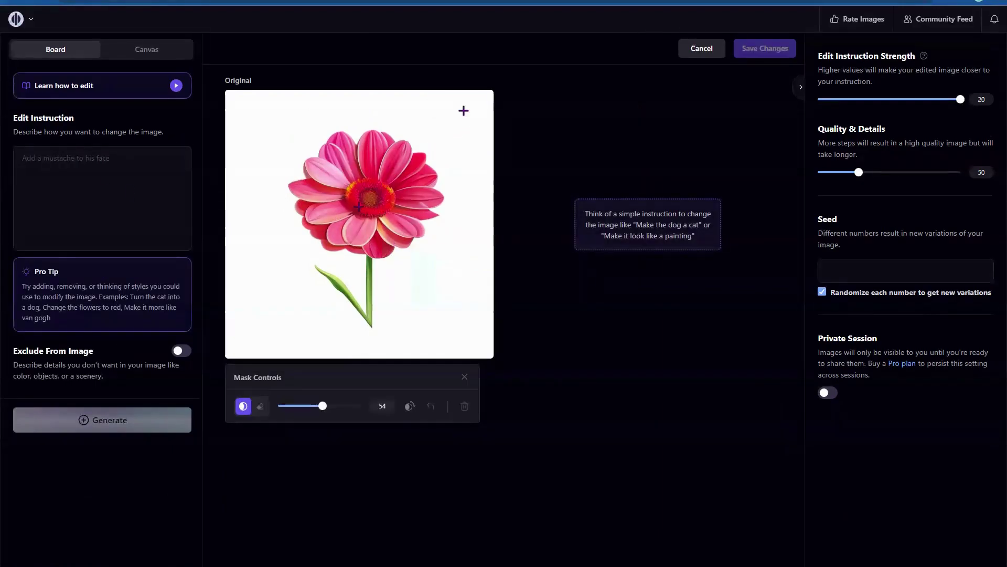
drag(323, 406, 321, 405)
mouse_move(373, 201)
mouse_down()
mouse_move(370, 215)
mouse_move(362, 189)
mouse_move(355, 205)
mouse_up()
click(127, 192)
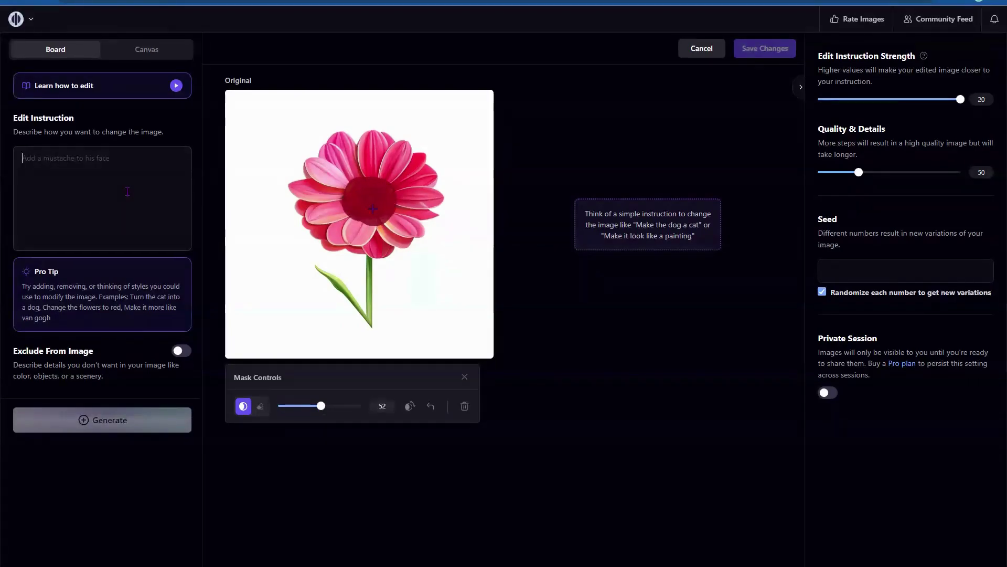
text(make it yellow)
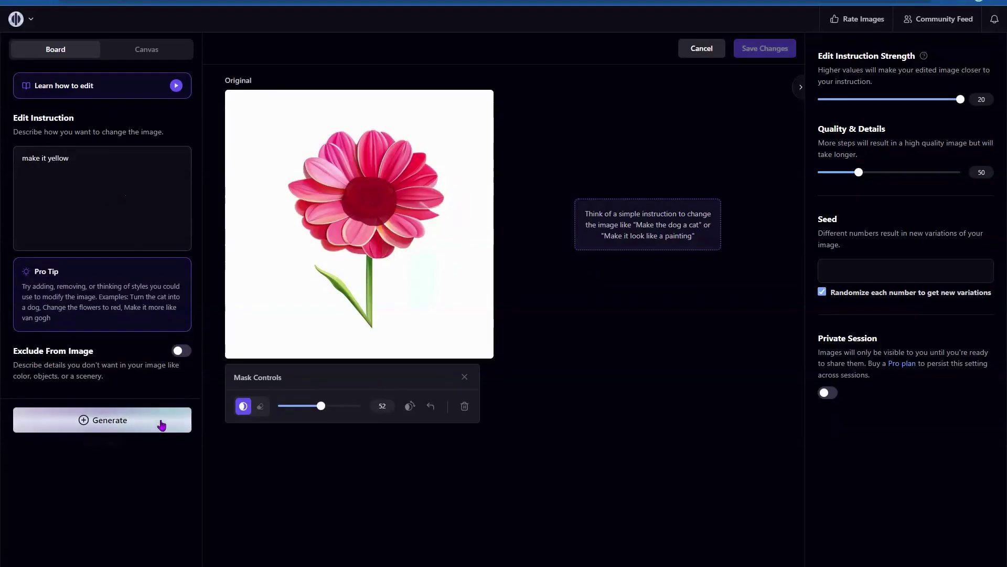
click(158, 421)
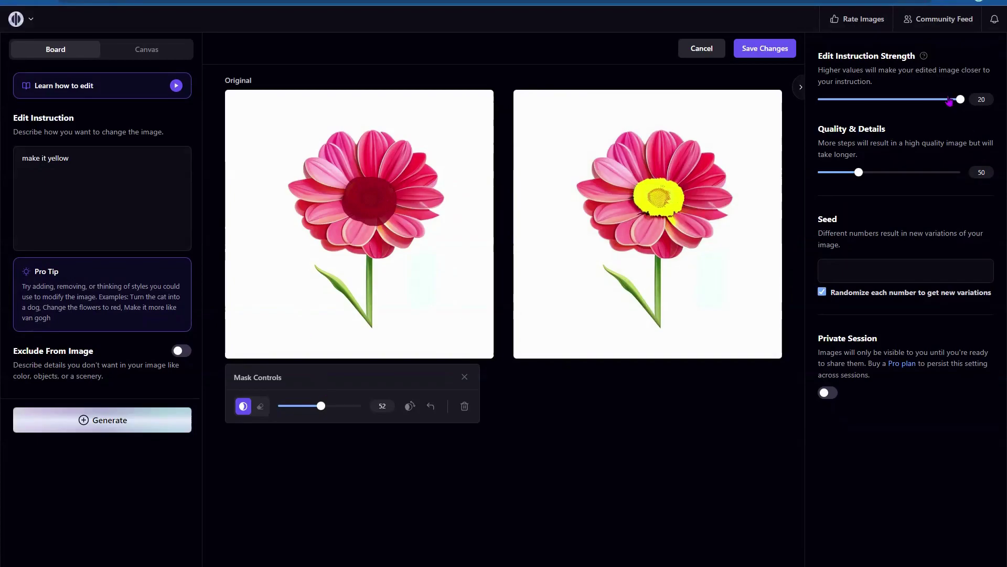
Lower edit strength to 7.75, regenerate with 'make it yellow but more subtle', then cancel the edit.
drag(964, 109, 874, 110)
click(94, 162)
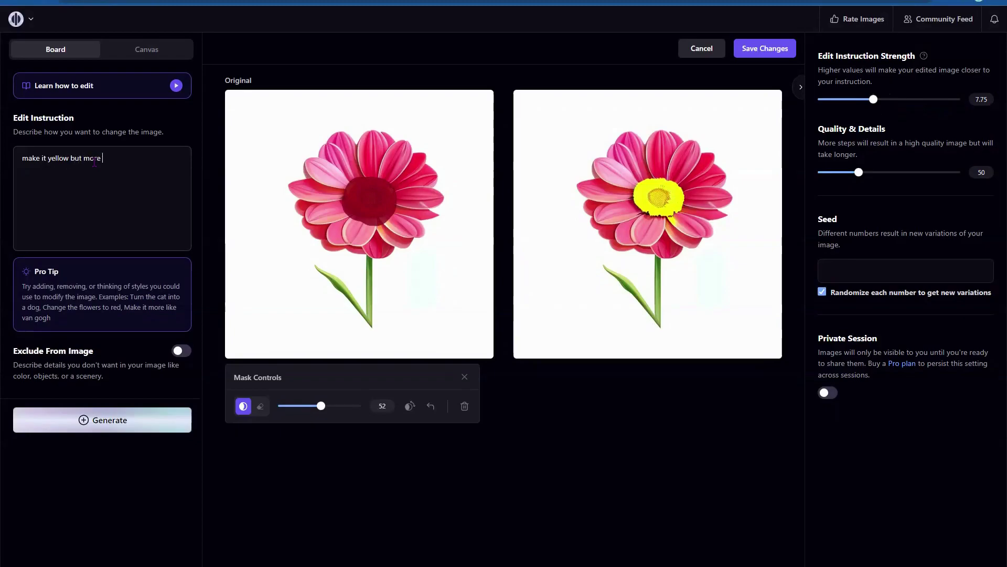
text(but more subtle)
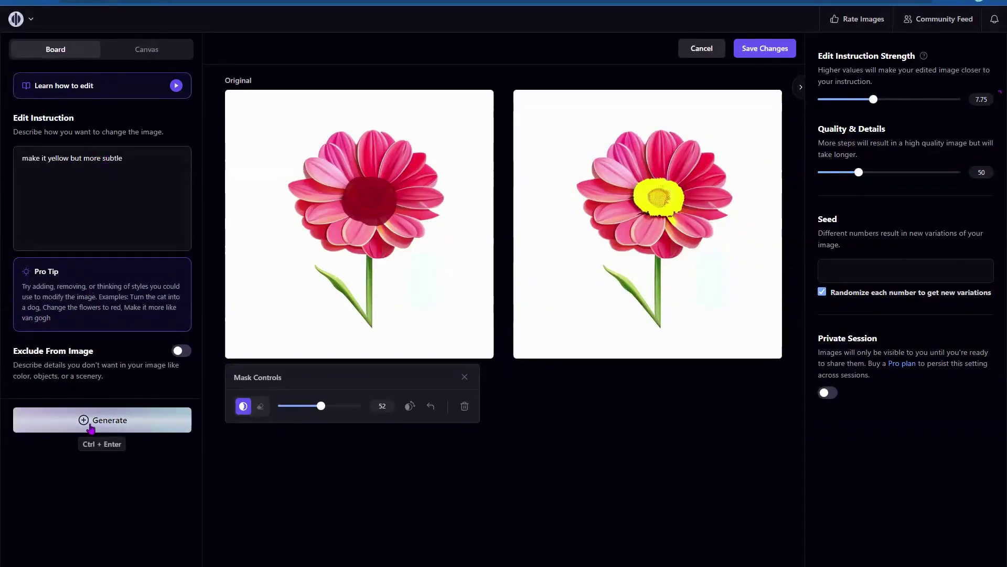
click(90, 422)
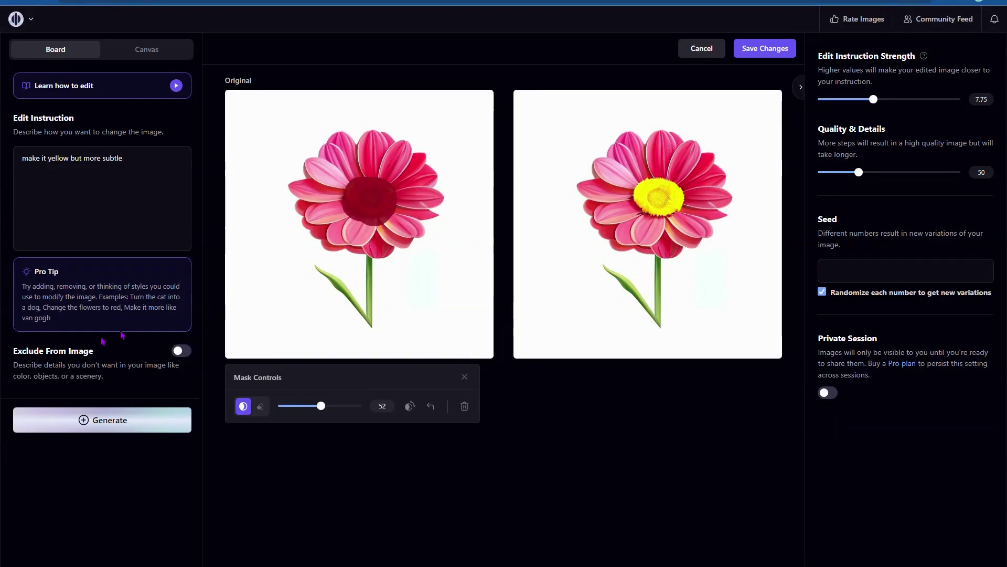
click(700, 51)
scroll(659, 354, down, 1)
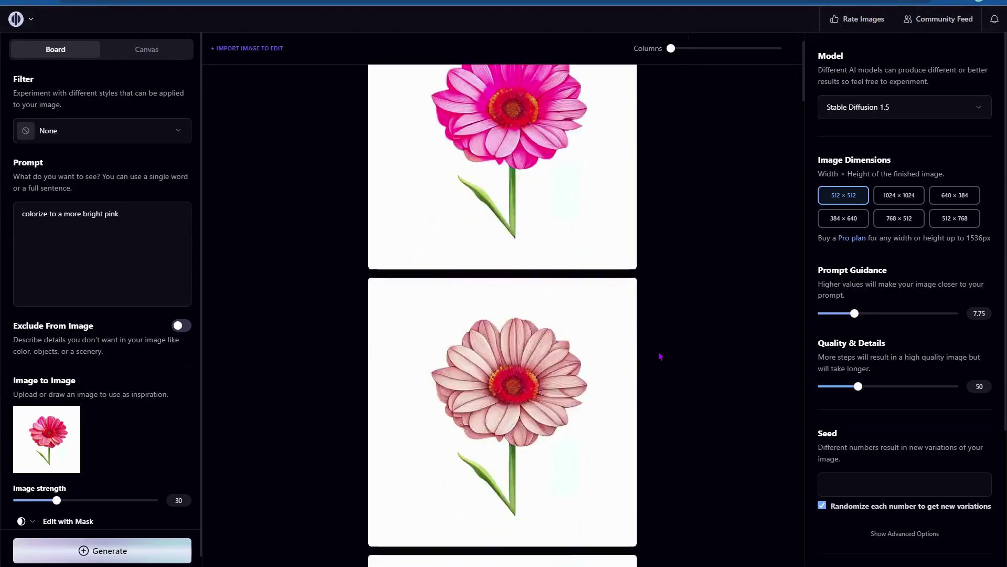
scroll(660, 356, down, 5)
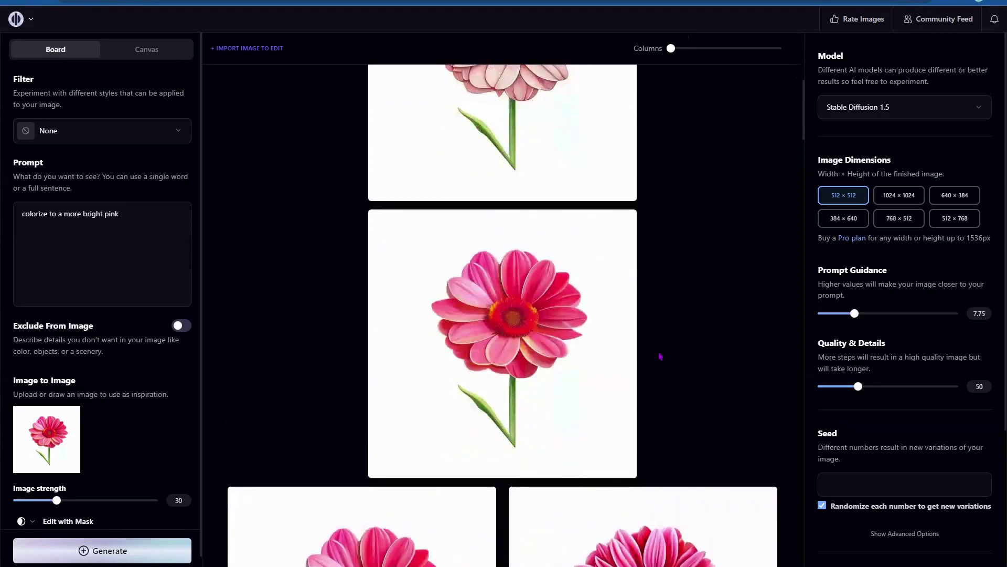
scroll(660, 356, down, 15)
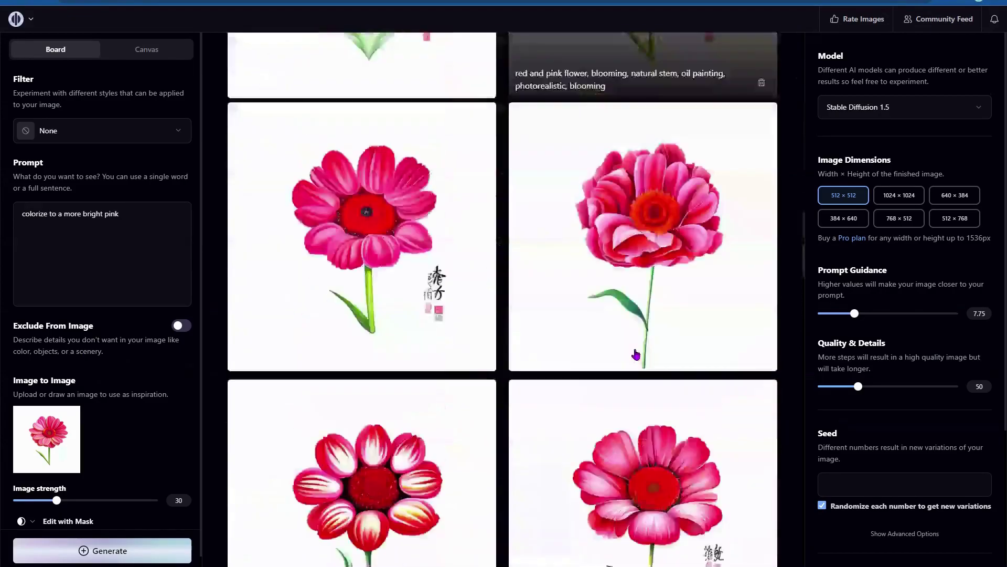
scroll(636, 356, down, 12)
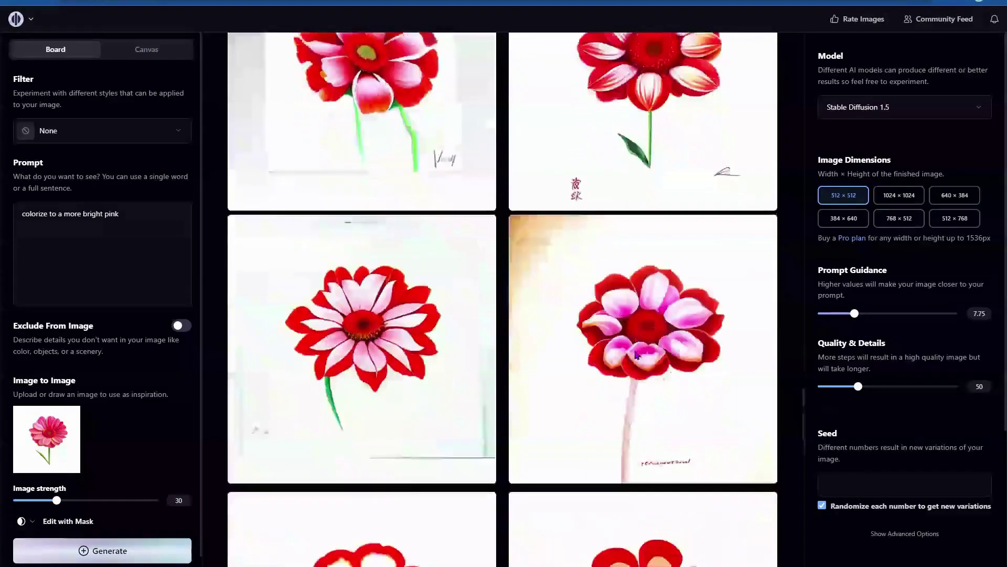
scroll(637, 356, down, 6)
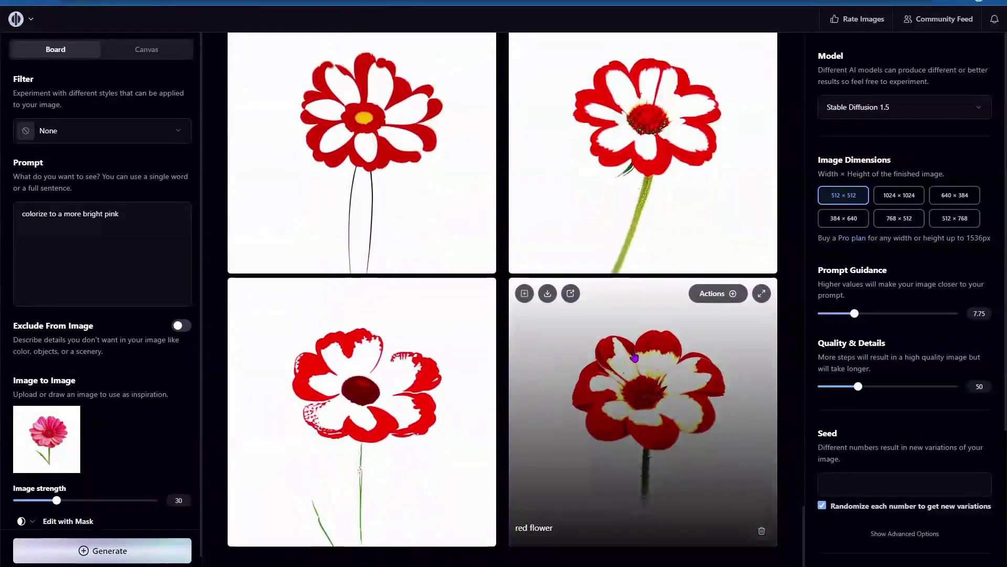
scroll(682, 398, up, 6)
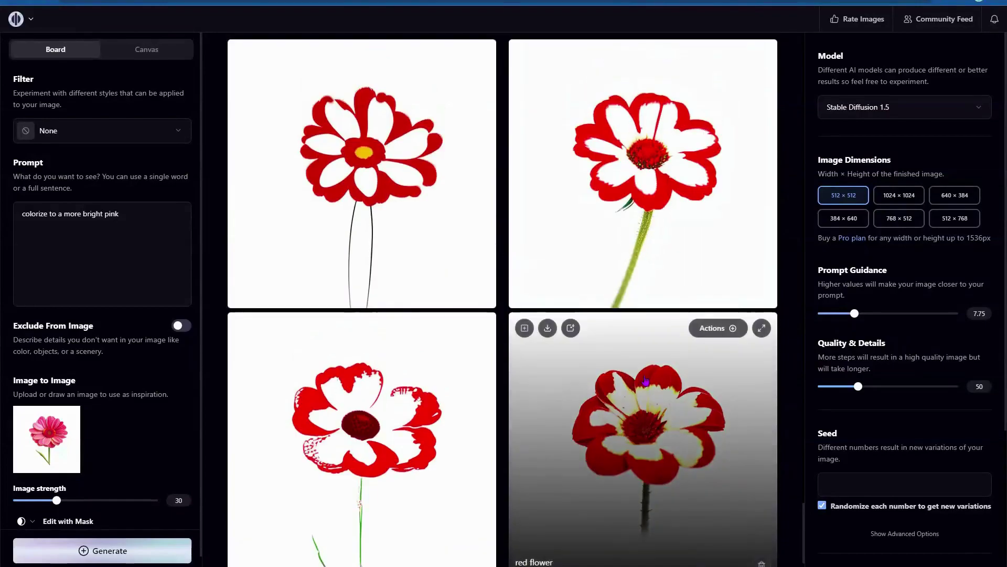
scroll(803, 483, up, 5)
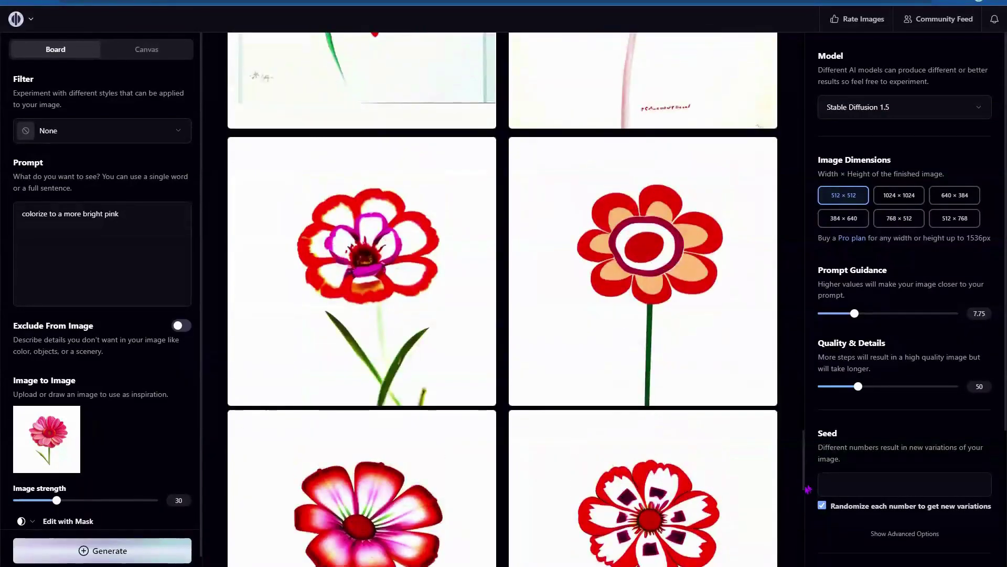
scroll(805, 489, up, 10)
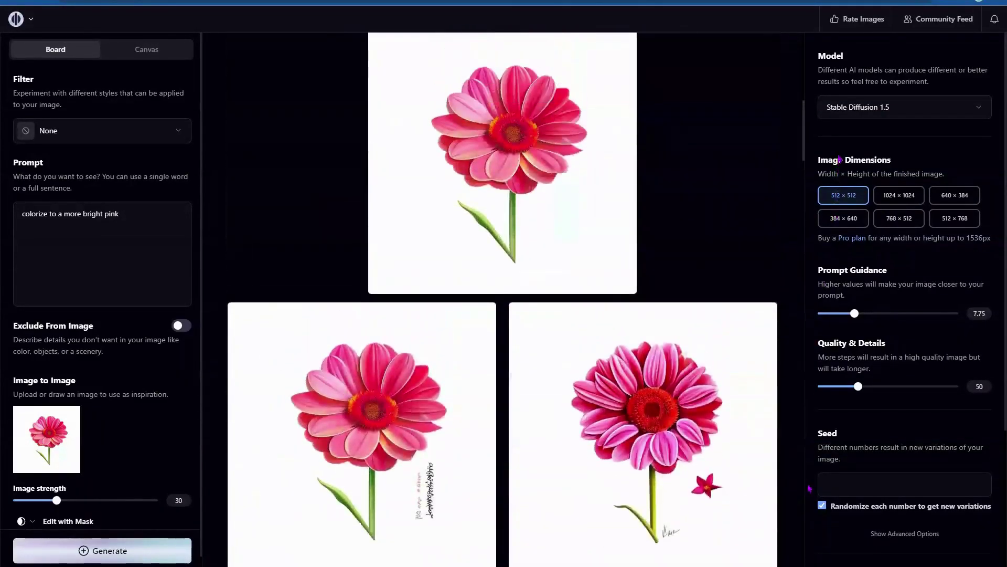
scroll(809, 489, up, 10)
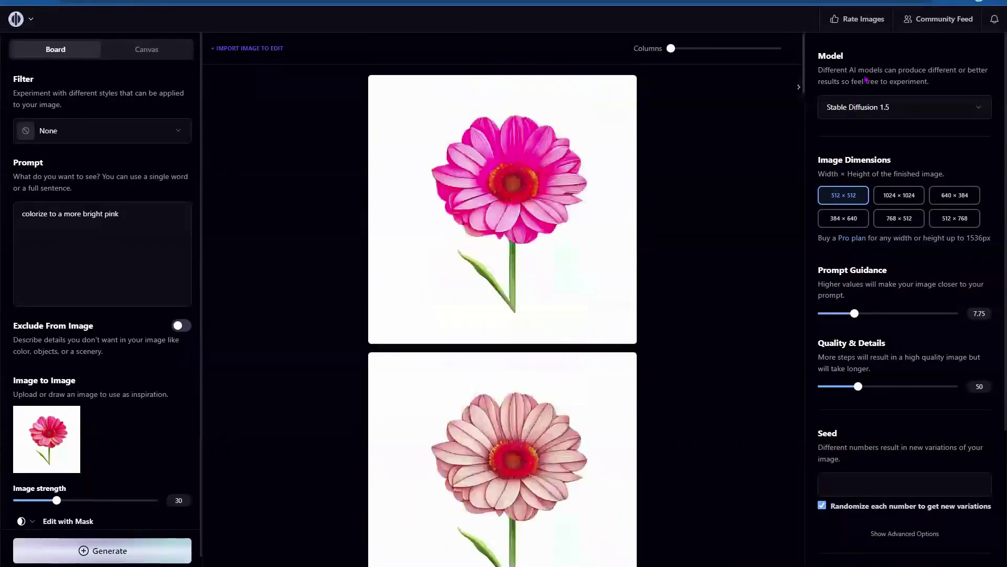
scroll(810, 488, down, 10)
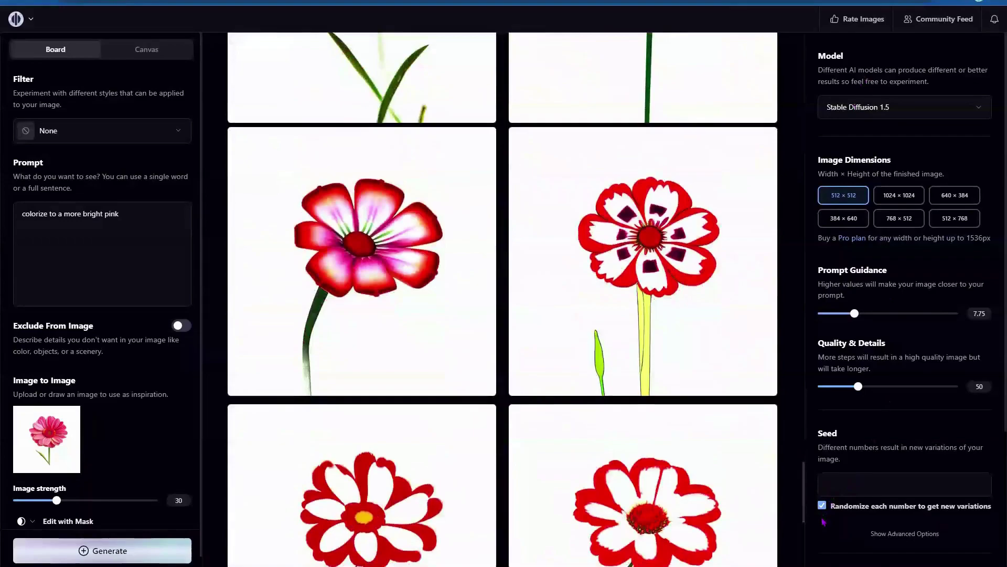
mouse_move(366, 258)
drag(805, 480, 801, 527)
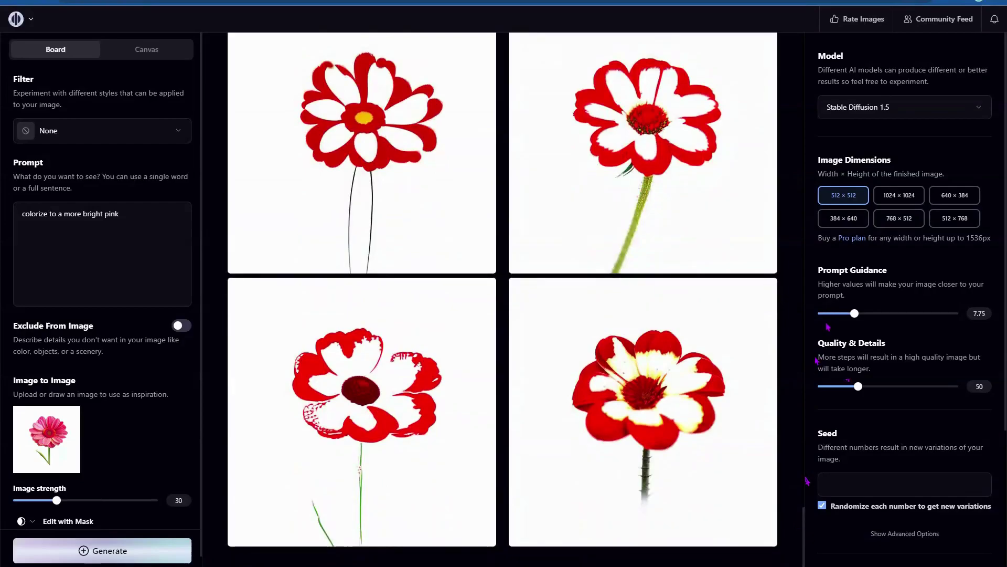
scroll(754, 553, up, 5)
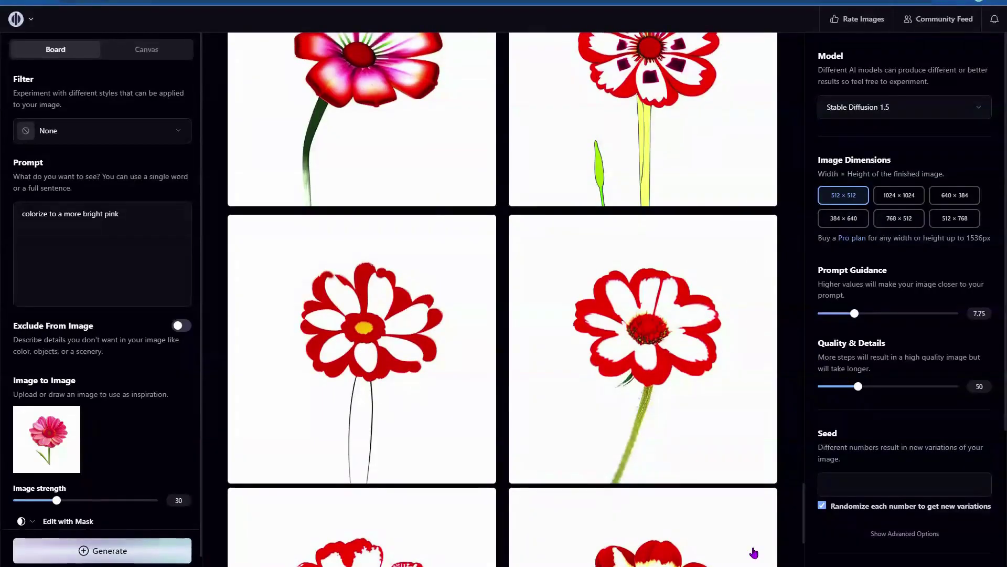
scroll(753, 553, up, 5)
scroll(806, 489, up, 5)
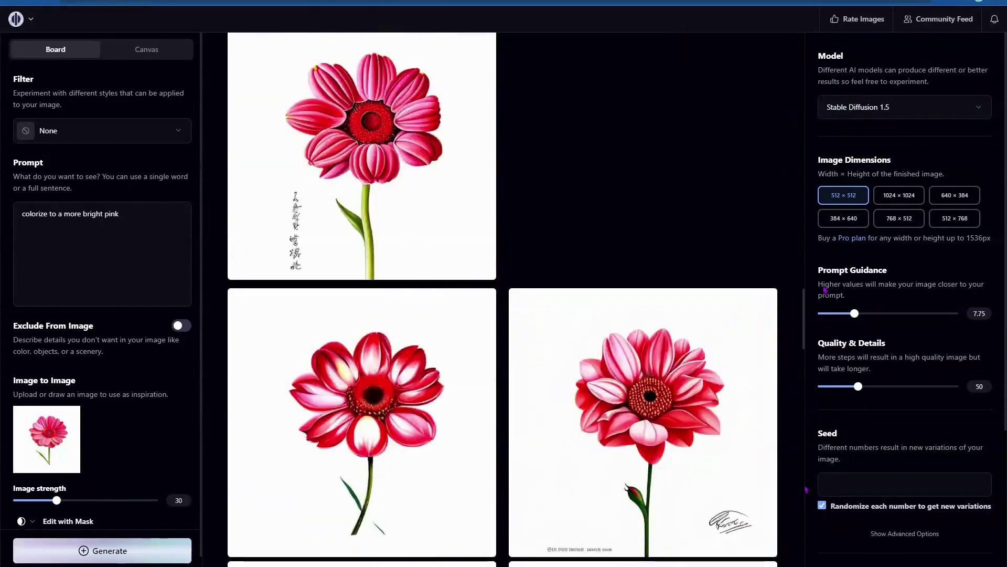